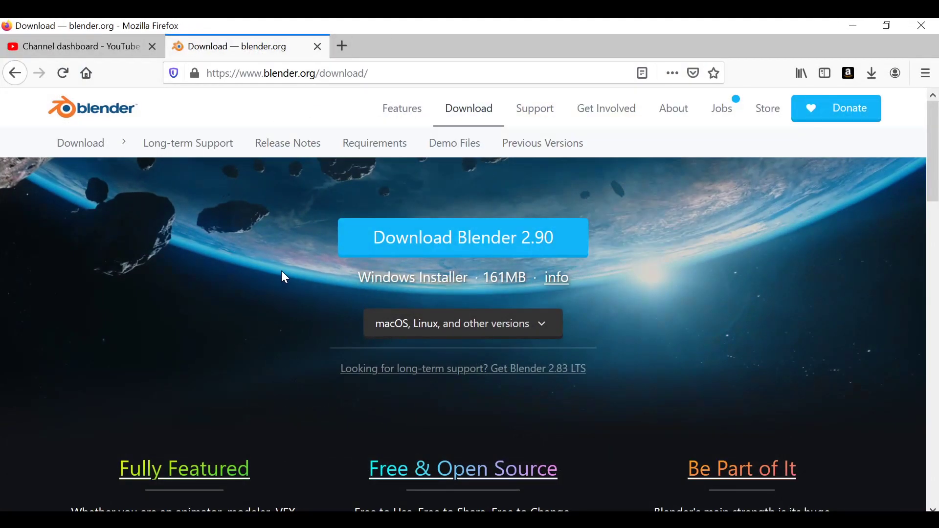
pyautogui.click(543, 325)
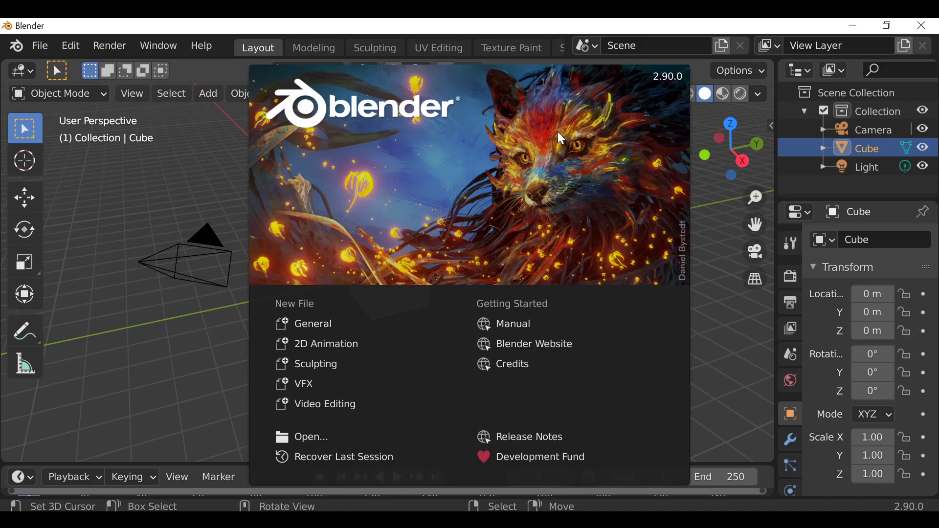
# Dismiss the splash screen and switch to the Scripting workspace, widening the text editor area.
pyautogui.click(557, 133)
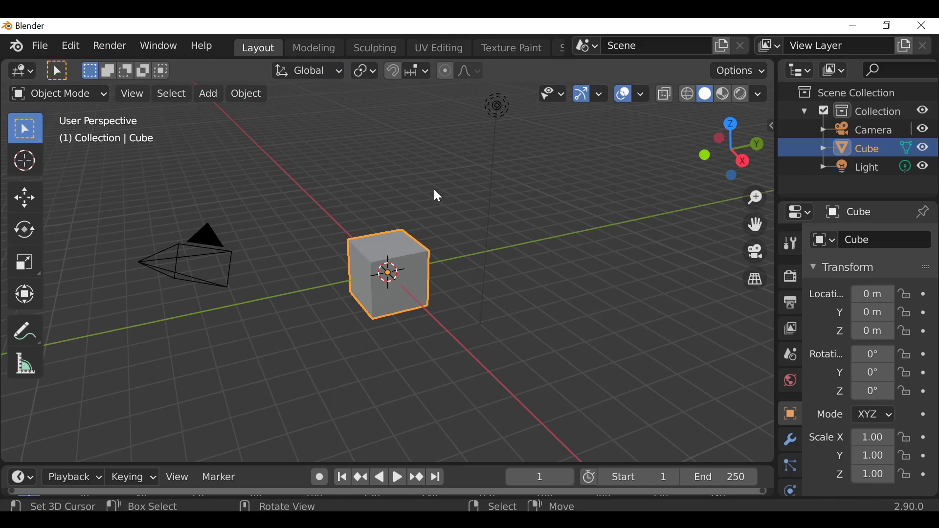
pyautogui.scroll(-5, 471, 48)
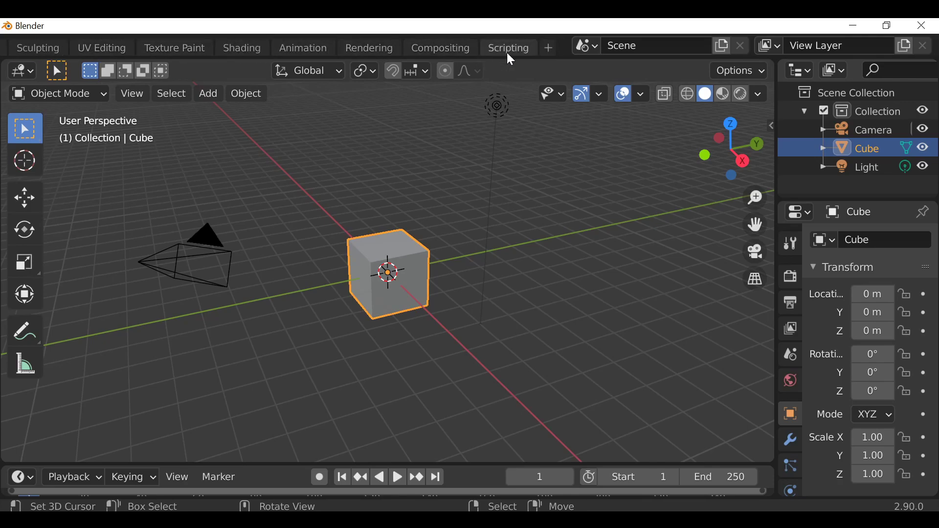
pyautogui.click(508, 49)
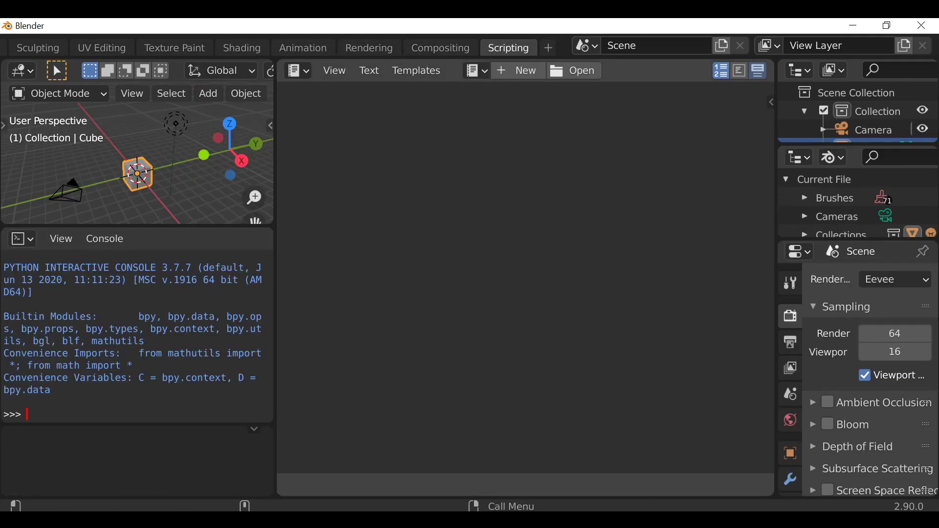
pyautogui.moveTo(777, 203); pyautogui.dragTo(893, 201)
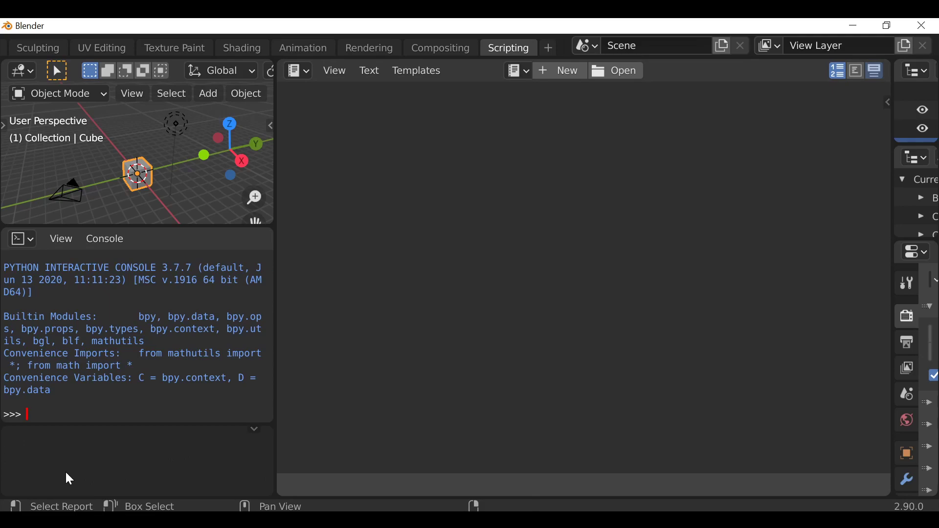
# Turn on word wrap in the text editor and inspect its Python command in the info log.
pyautogui.click(857, 71)
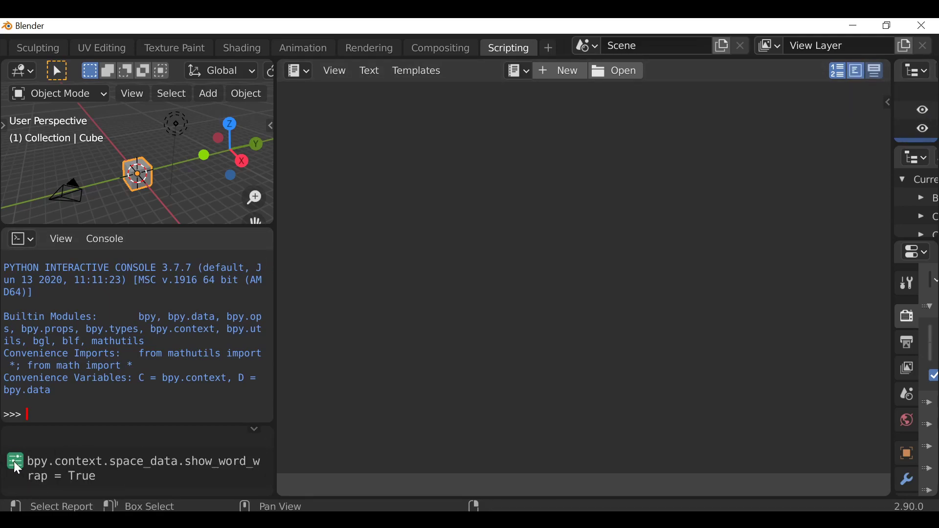
pyautogui.scroll(-1, 37, 461)
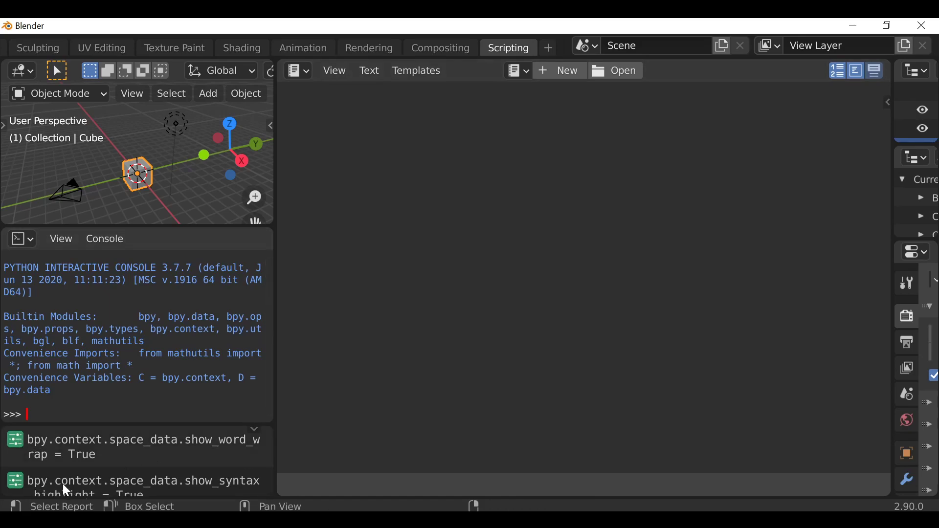
pyautogui.scroll(-1, 48, 459)
pyautogui.scroll(1, 69, 462)
pyautogui.click(69, 461)
pyautogui.scroll(-1, 64, 460)
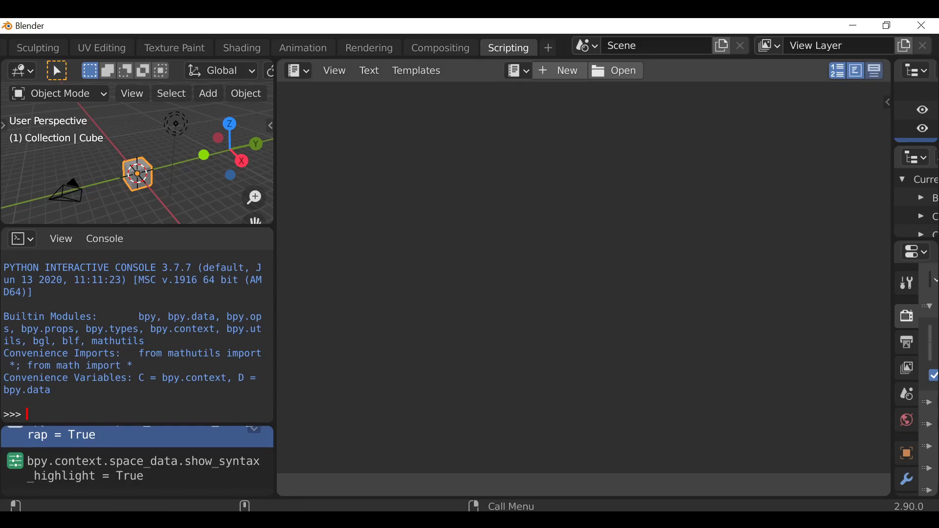
# Show the text editor's sidebar and create a new text with six empty lines, placing the cursor on line 4.
pyautogui.hotkey('ctrl', 't')
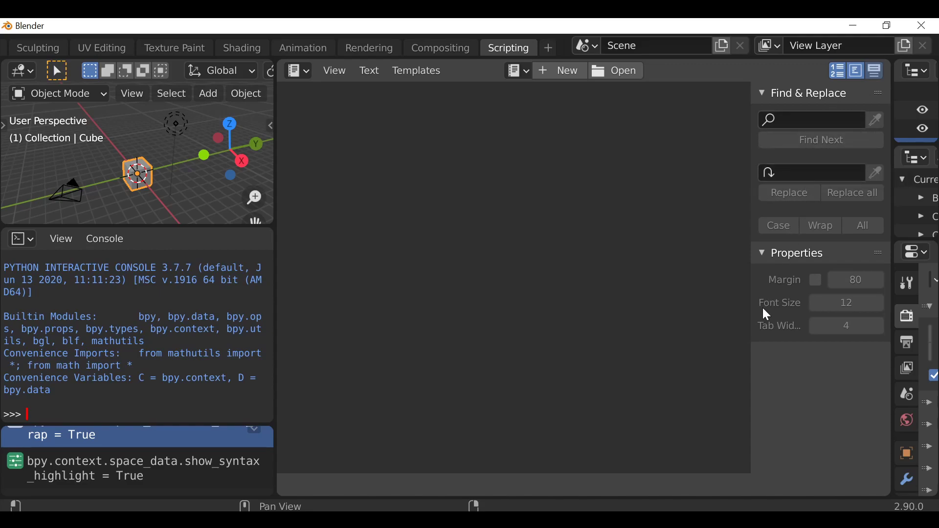
pyautogui.hotkey('alt', 'n')
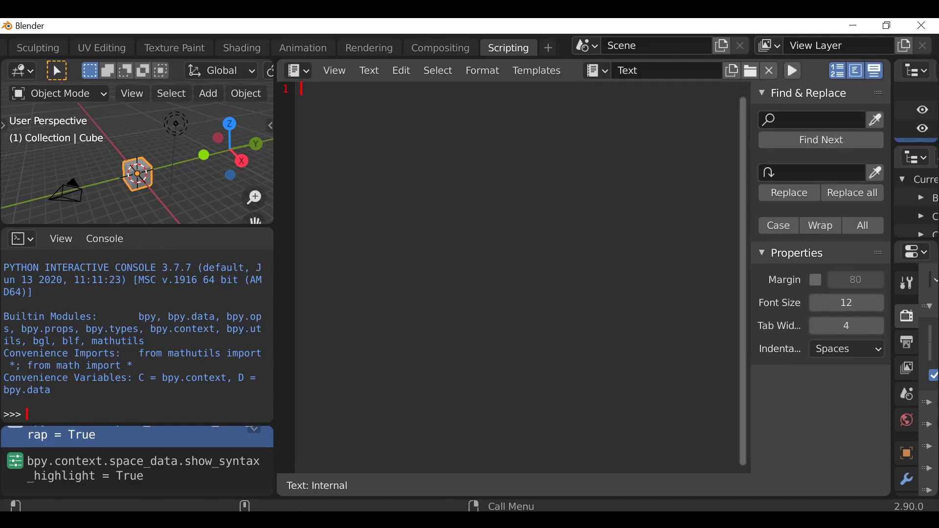
pyautogui.press('Return')
pyautogui.press('Return')
pyautogui.press('Return')
pyautogui.press('Return')
pyautogui.press('Return')
pyautogui.press('Up')
pyautogui.press('Up')
pyautogui.press('Down')
pyautogui.press('Up')
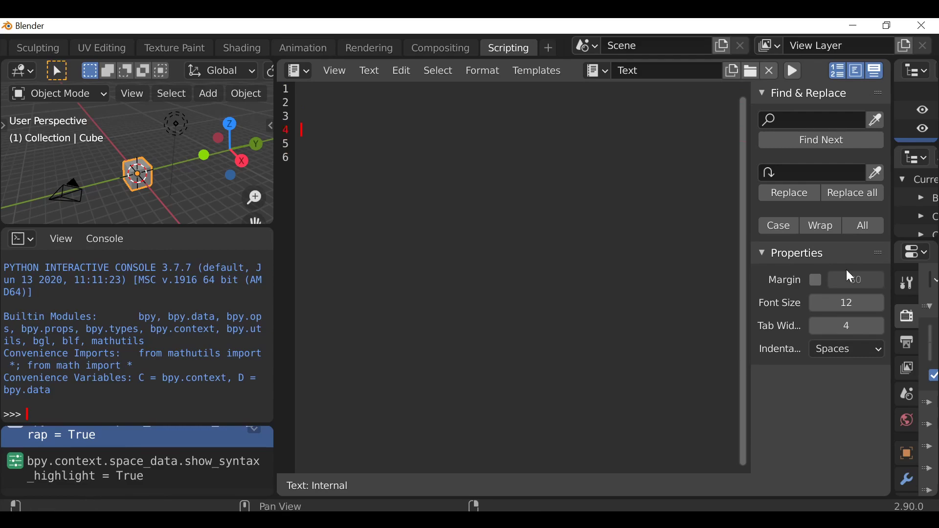
# Enable Highlight Line for the text editor and move the cursor to line 3.
pyautogui.click(335, 71)
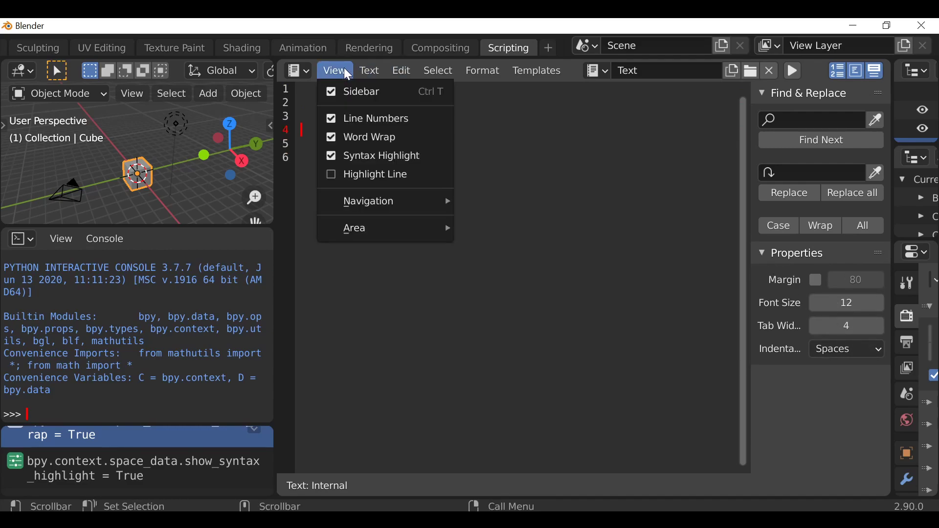
pyautogui.click(424, 178)
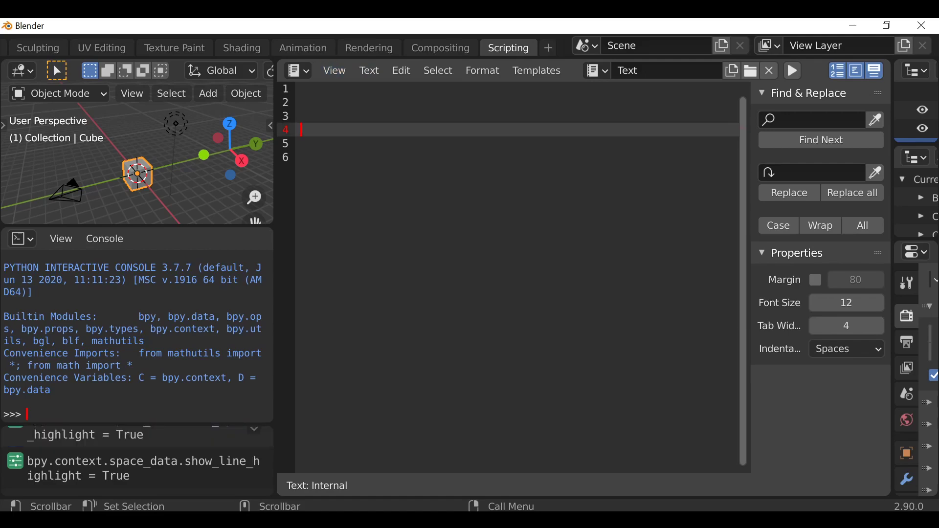
pyautogui.press('Up')
pyautogui.press('Up')
pyautogui.press('Down')
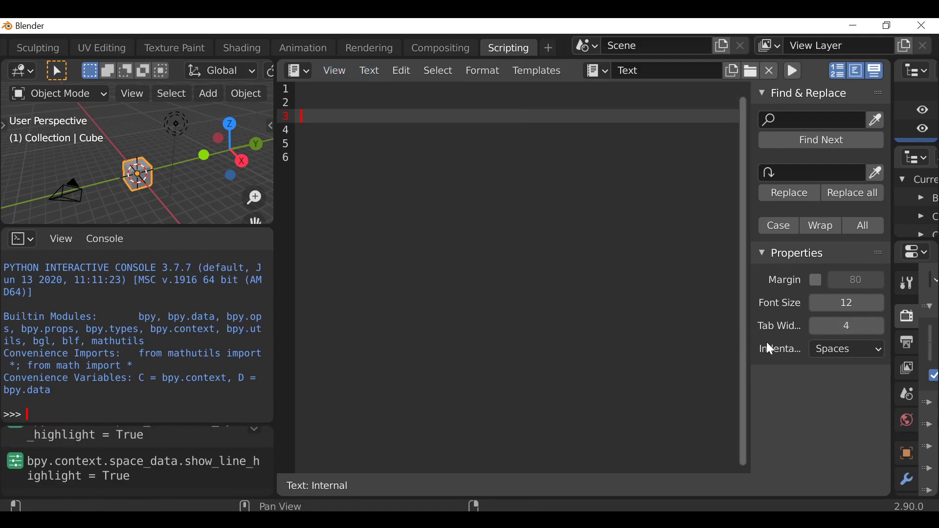
pyautogui.click(340, 80)
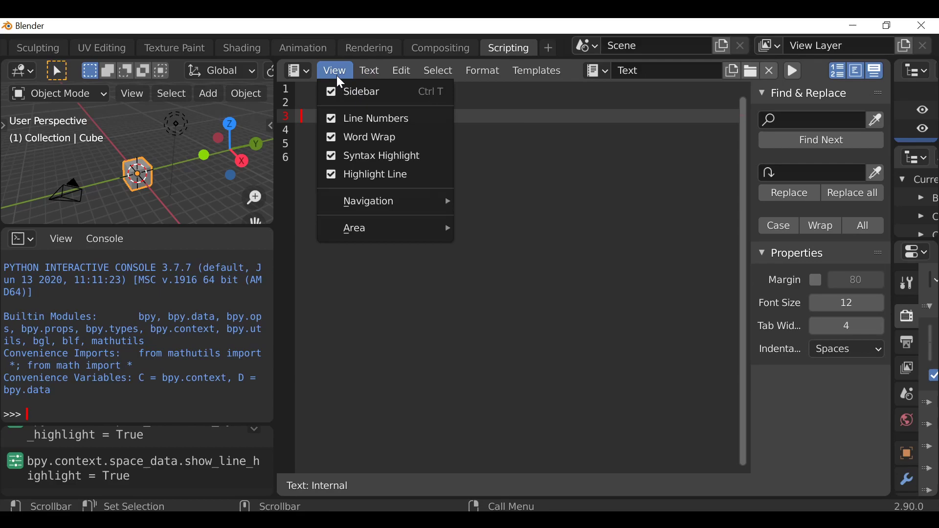
pyautogui.click(338, 76)
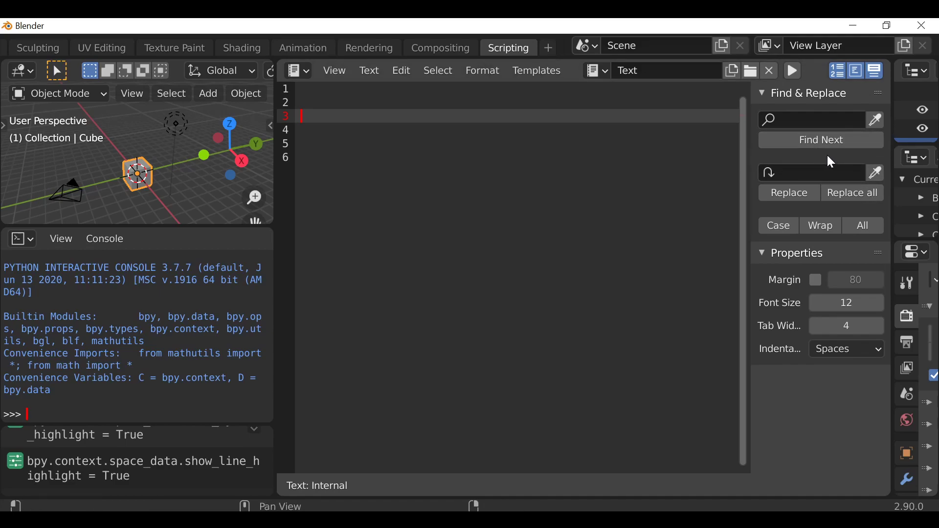
# Search the add-ons preferences for "icon" and enable the Development: Icon Viewer add-on.
pyautogui.scroll(6, 59, 47)
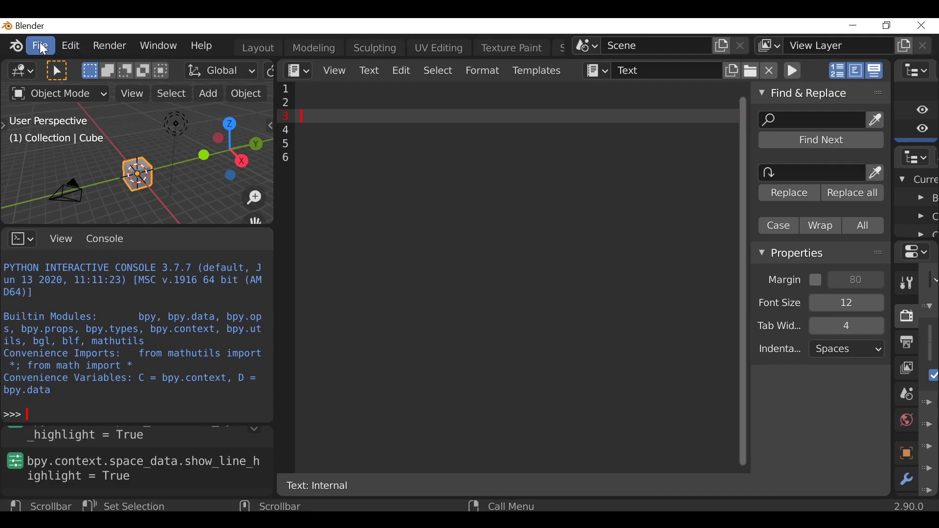
pyautogui.click(71, 46)
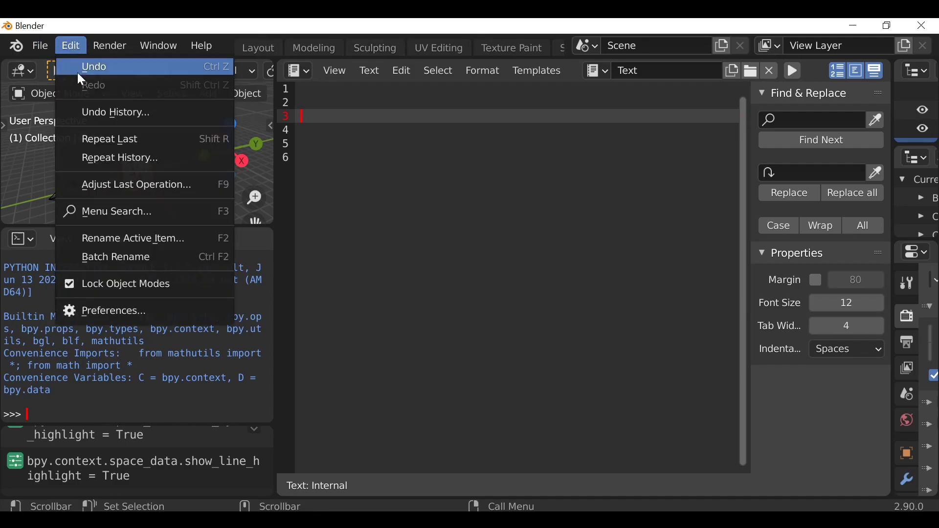
pyautogui.click(97, 307)
pyautogui.click(36, 222)
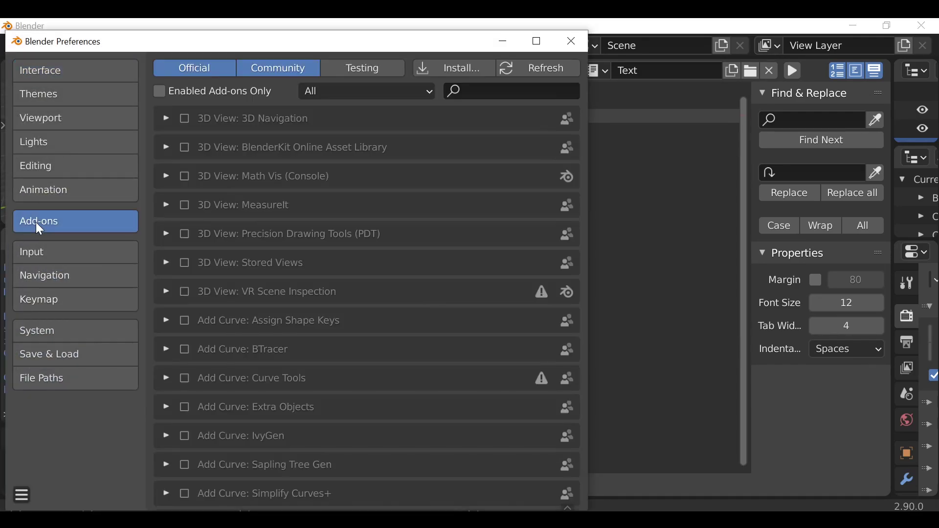
pyautogui.click(500, 96)
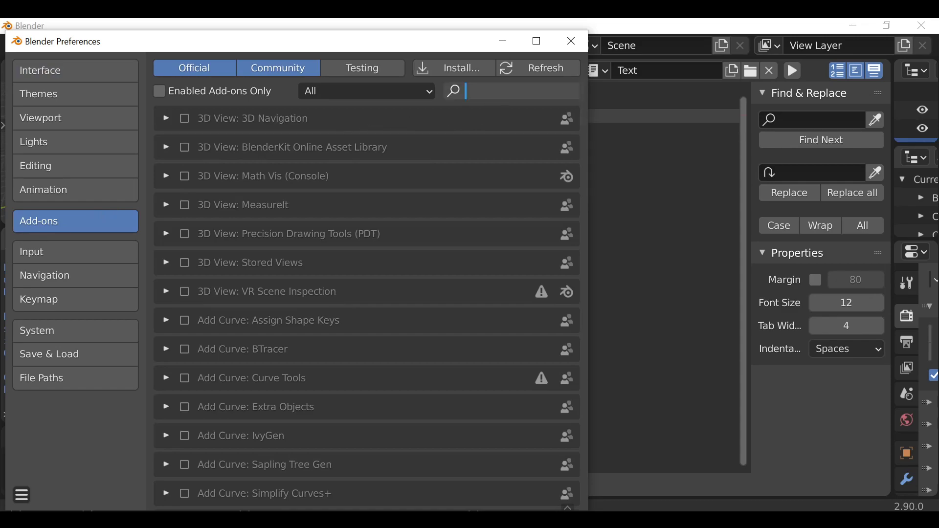
pyautogui.write('icon')
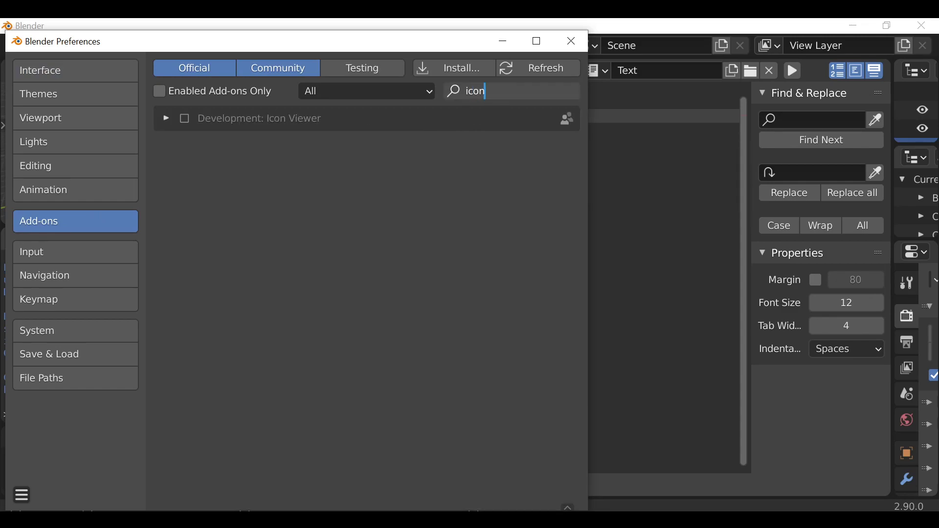
pyautogui.press('Return')
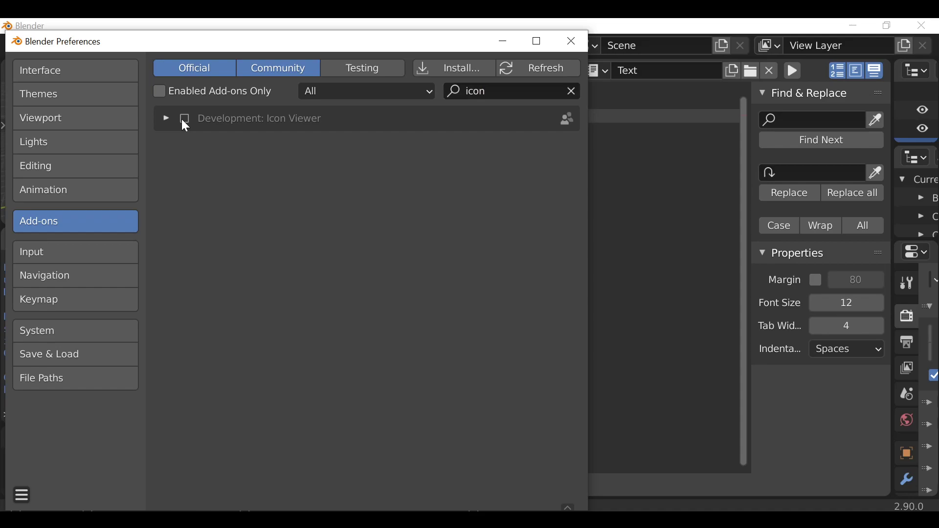
pyautogui.click(185, 120)
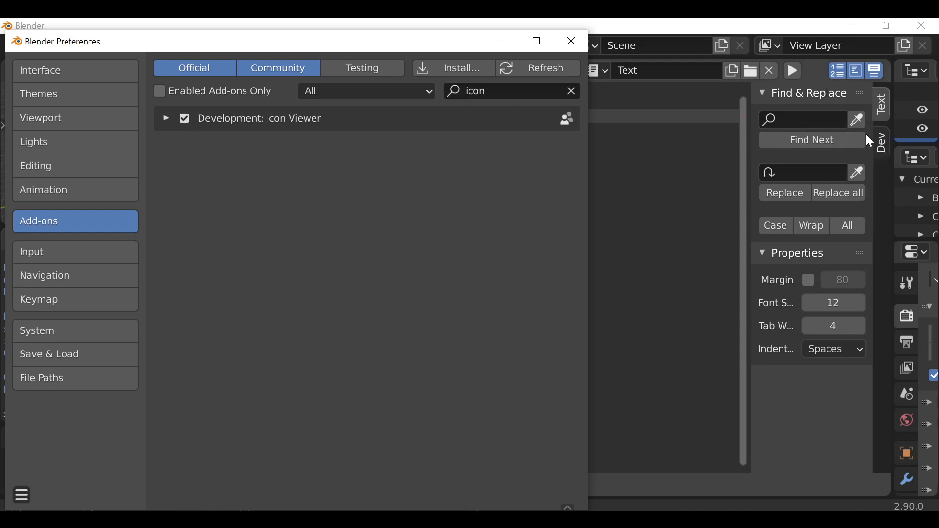
pyautogui.click(576, 43)
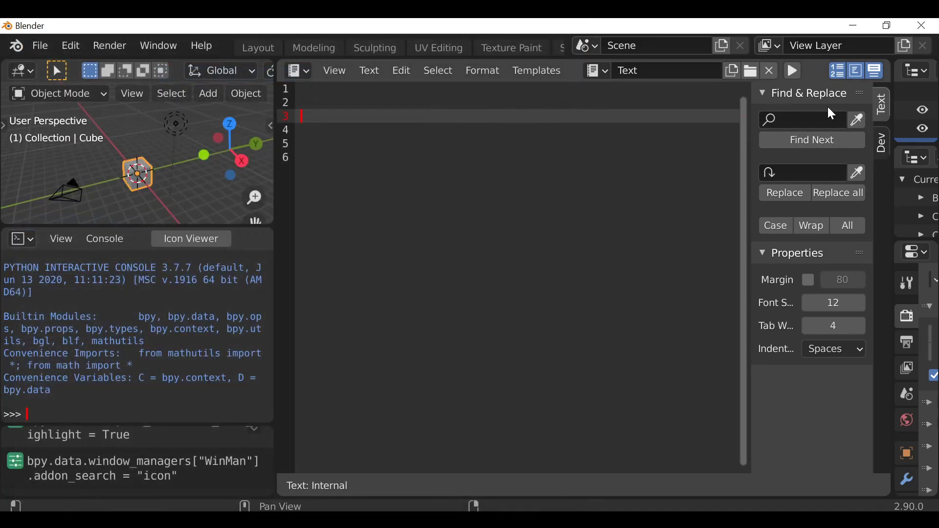
# Expand the Icon Viewer in the text editor's Dev sidebar section and browse the available icons.
pyautogui.click(886, 143)
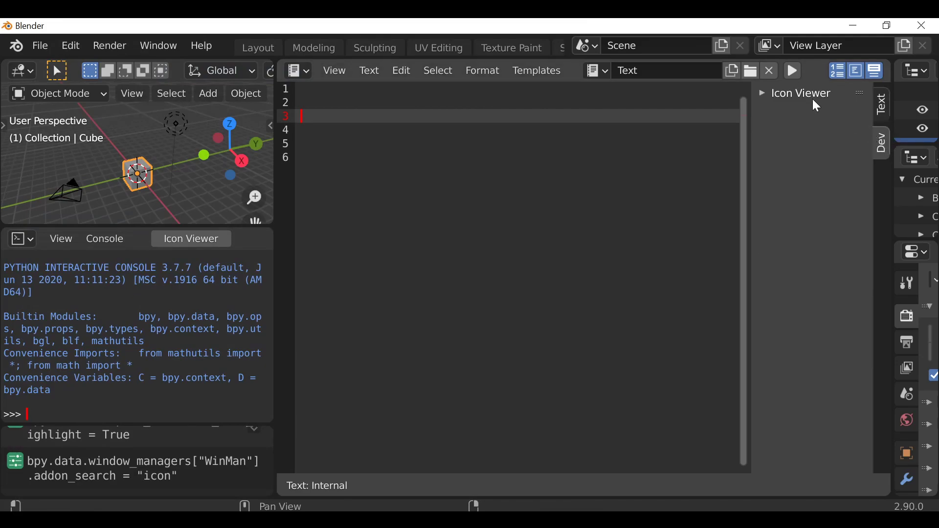
pyautogui.click(777, 95)
pyautogui.scroll(-6, 803, 166)
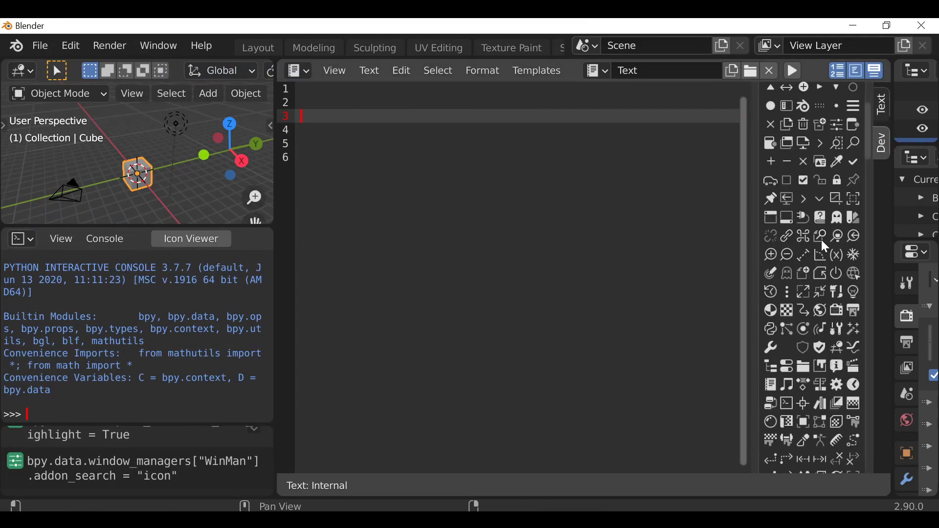
pyautogui.scroll(-8, 818, 239)
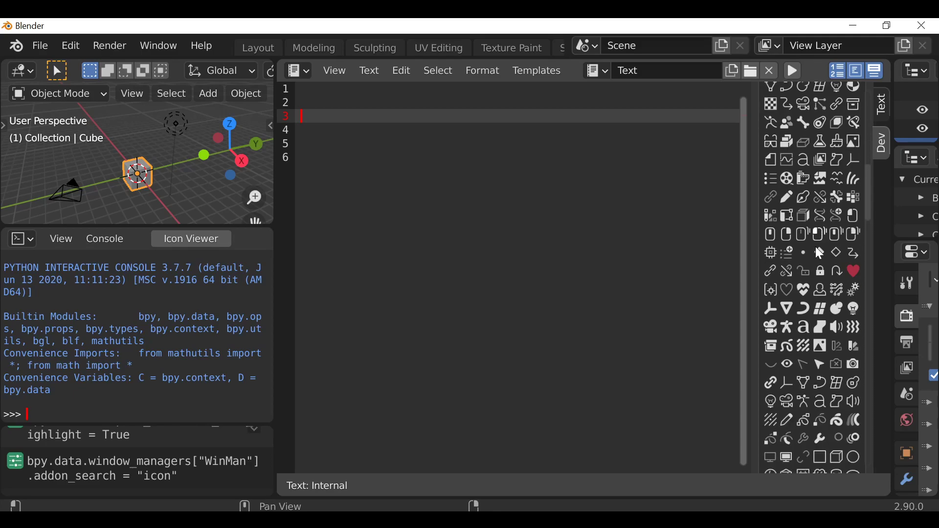
pyautogui.scroll(14, 820, 250)
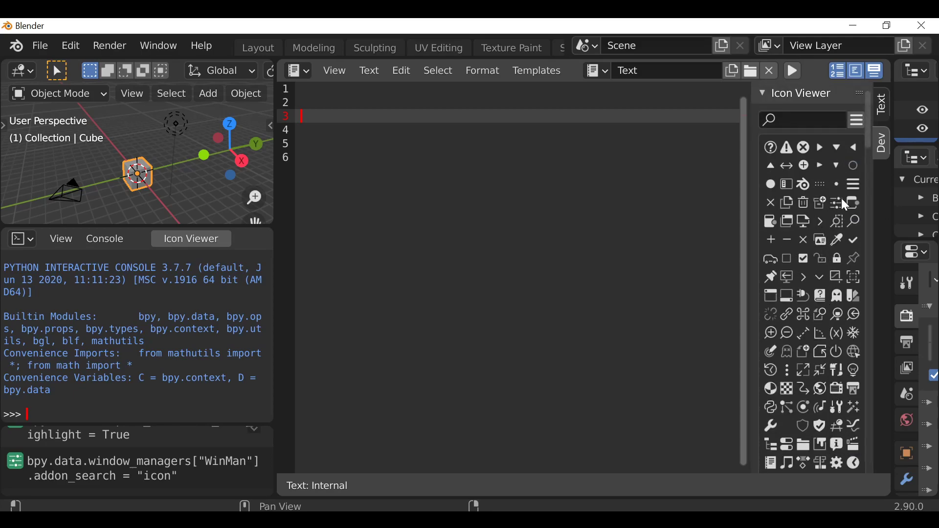
# Widen the properties area and enable Python Tooltips in the interface preferences, checking the render engine's tooltip.
pyautogui.moveTo(894, 206); pyautogui.dragTo(755, 208)
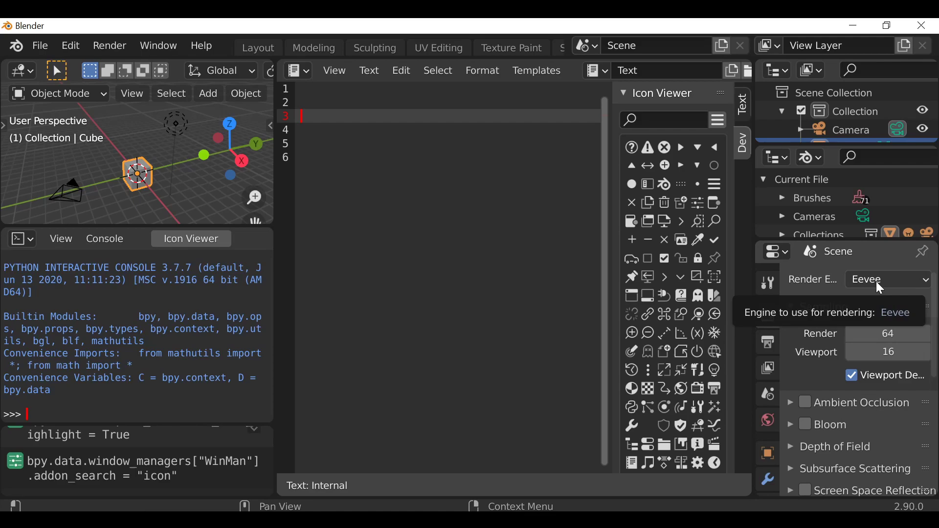
pyautogui.click(72, 47)
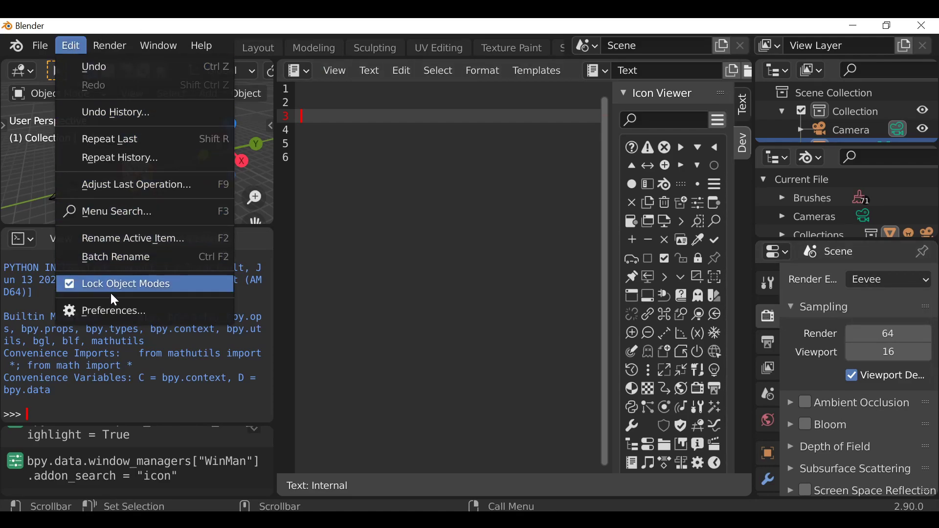
pyautogui.click(68, 311)
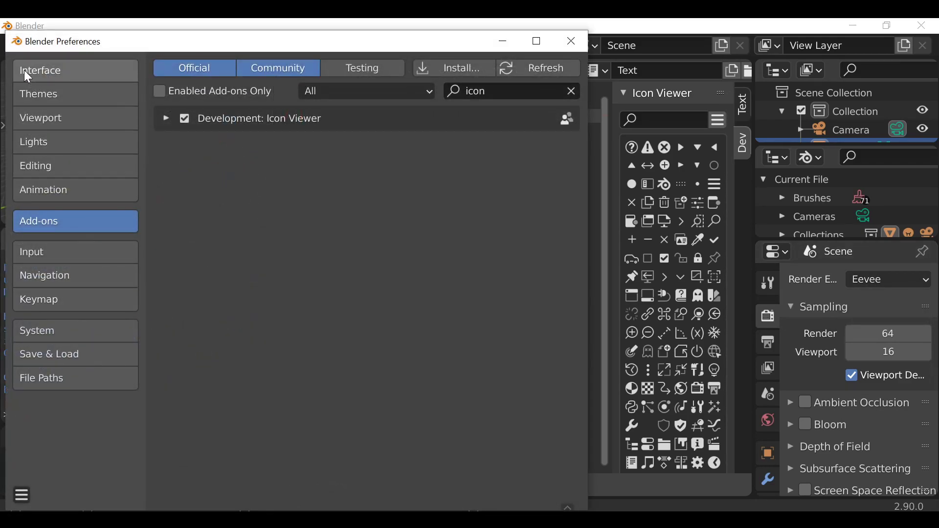
pyautogui.click(93, 75)
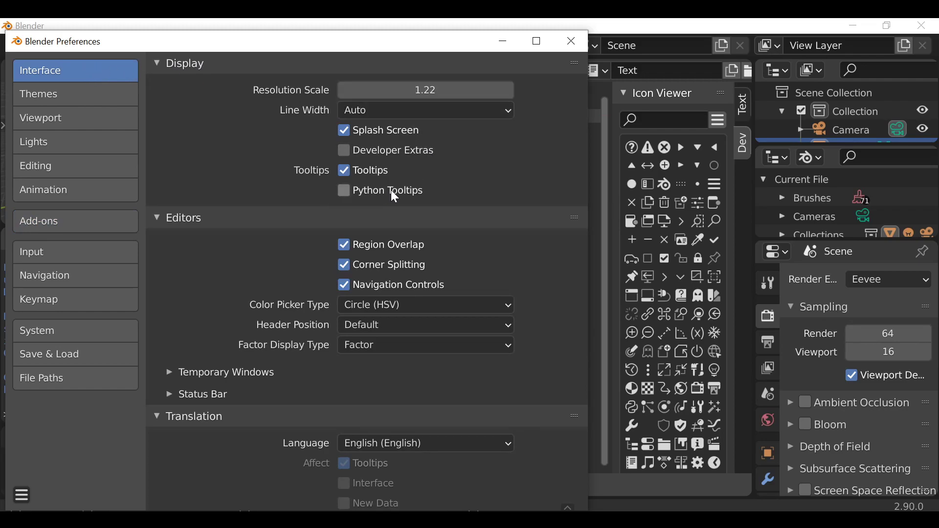
pyautogui.click(354, 196)
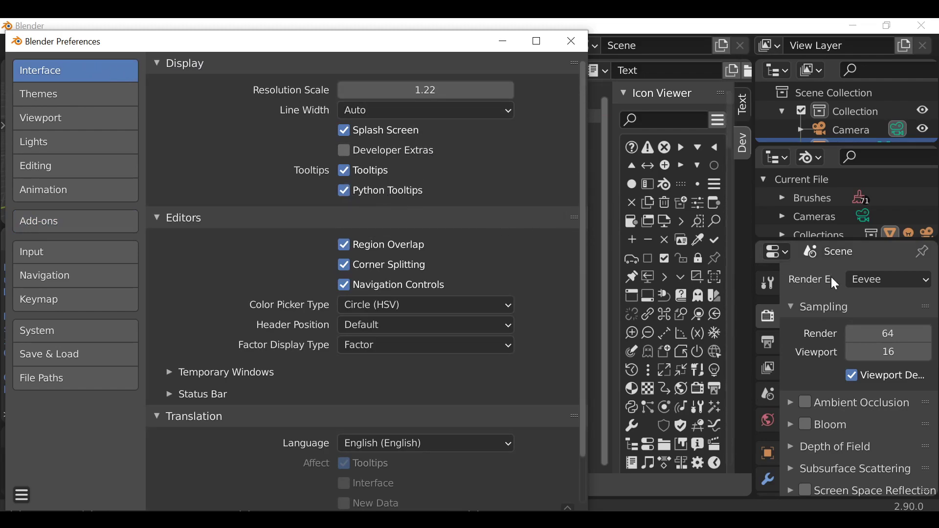
pyautogui.moveTo(885, 288)
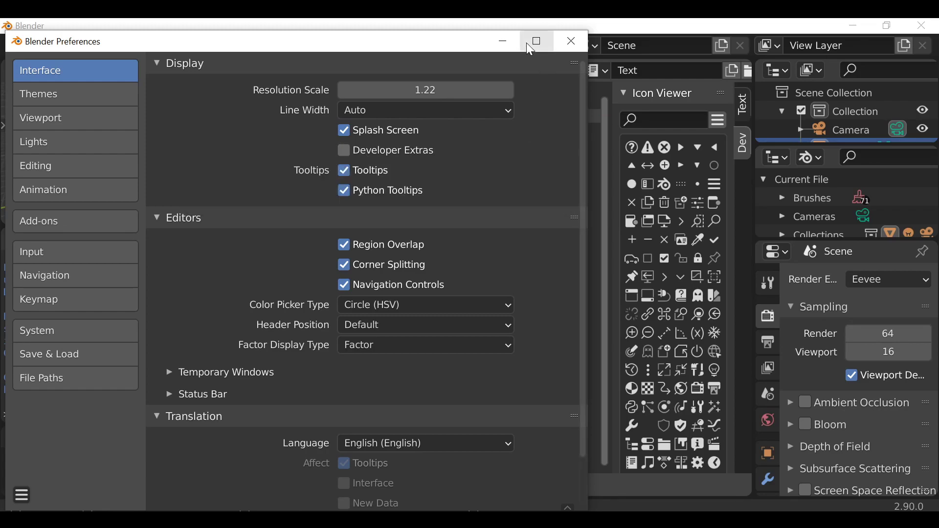
pyautogui.click(504, 41)
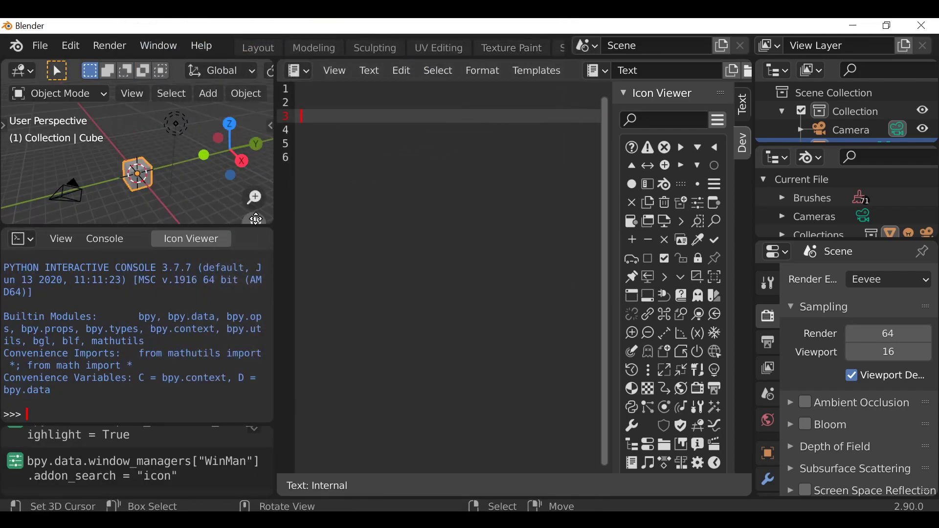
# Enlarge the 3D viewport in height and width and show its sidebar with the cube's transform values.
pyautogui.moveTo(244, 228); pyautogui.dragTo(242, 358)
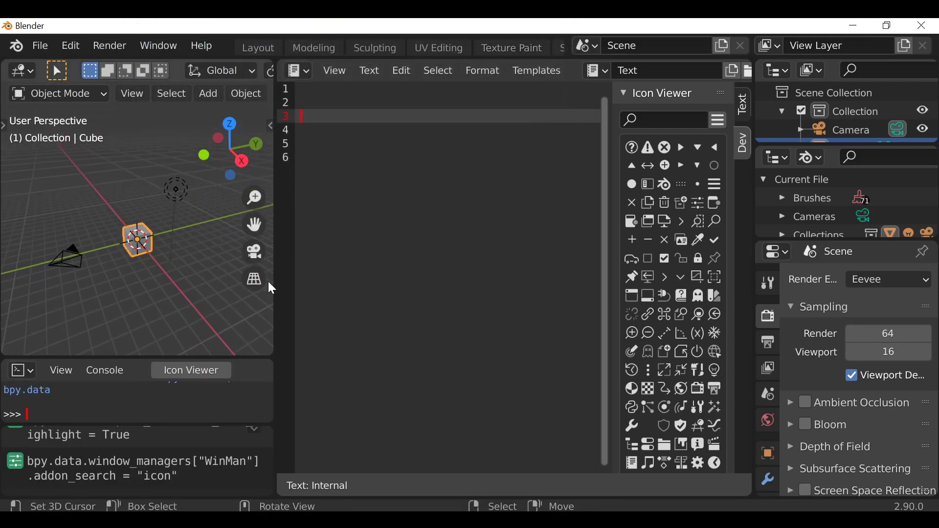
pyautogui.moveTo(273, 283); pyautogui.dragTo(366, 283)
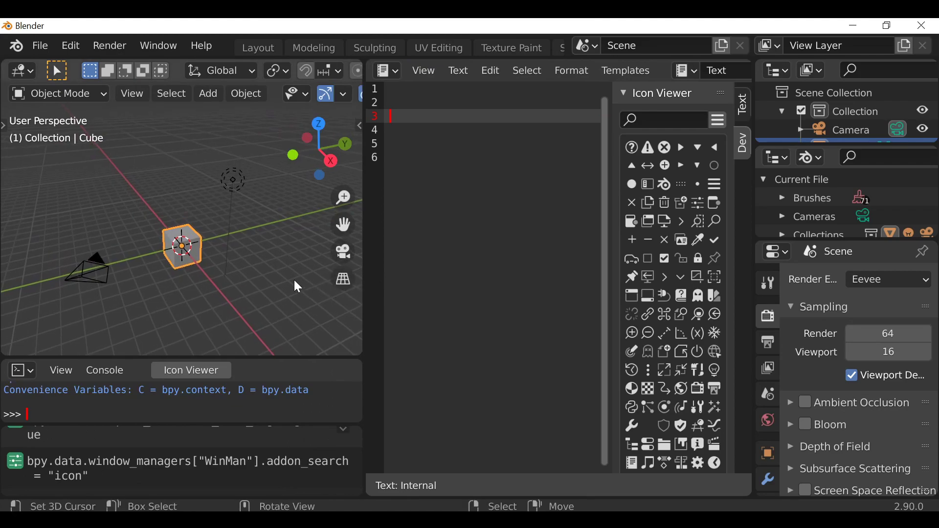
pyautogui.press('n')
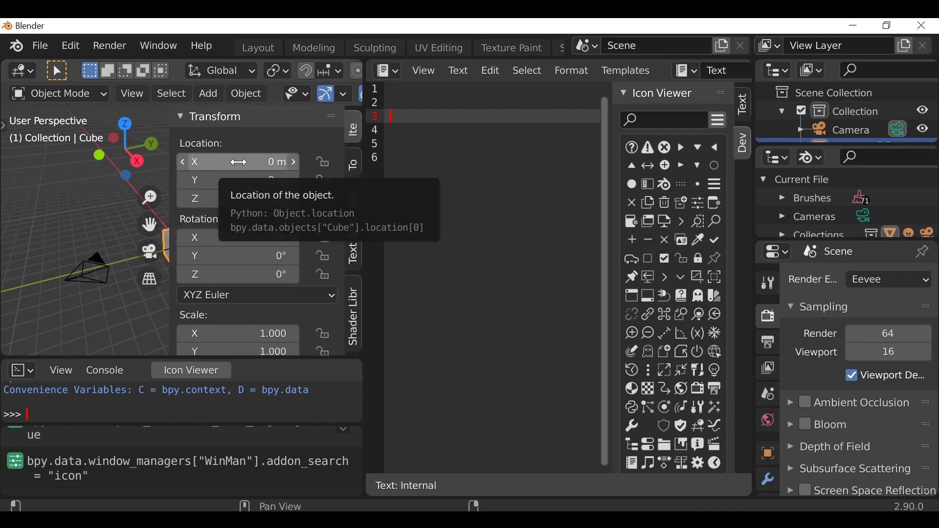
# Try to find the Edit Source command by searching "edit source" for the cube's X location field.
pyautogui.press('F3')
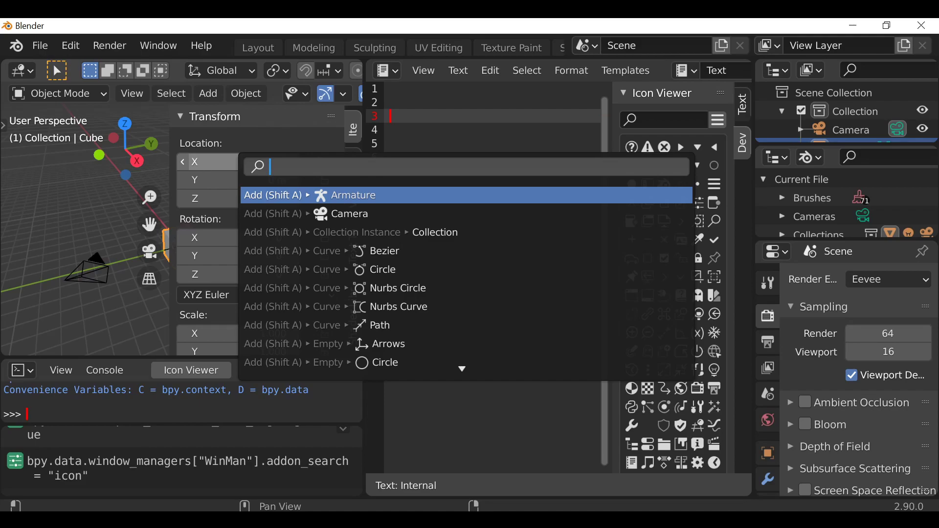
pyautogui.write('edit')
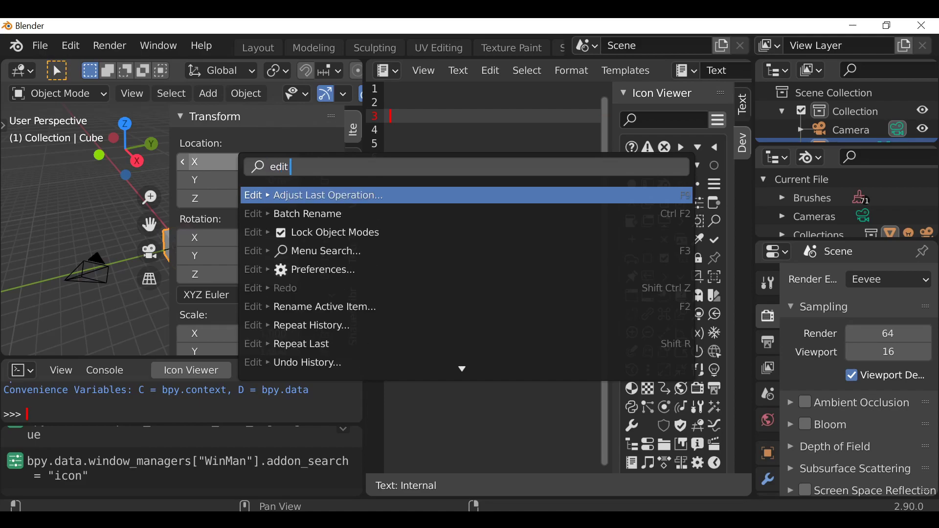
pyautogui.write(' source')
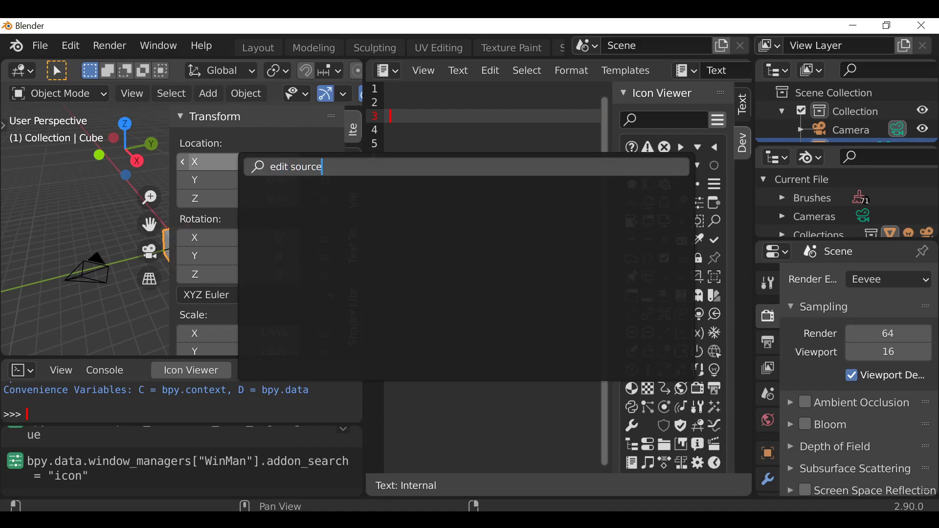
pyautogui.press('Escape')
# Enable Developer Extras in the interface preferences and close the preferences window.
pyautogui.click(528, 18)
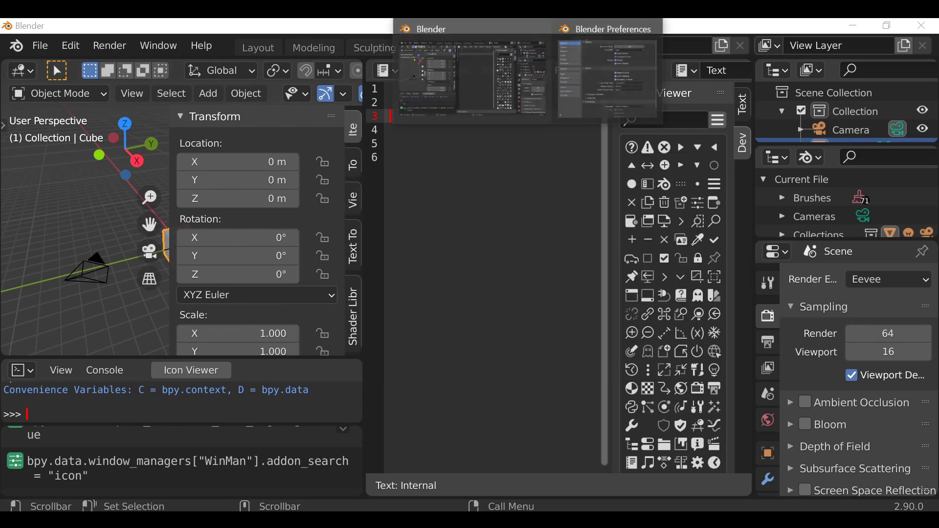
pyautogui.click(603, 67)
pyautogui.click(359, 151)
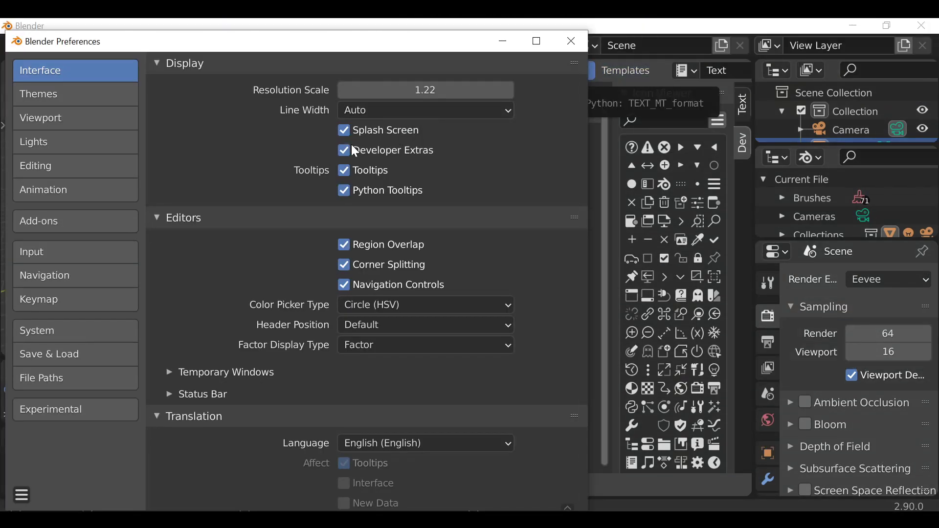
pyautogui.click(571, 42)
# Open the source code of the Text Tool add-on's Text Tool button with Edit Source and hide the text editor's sidebar.
pyautogui.click(354, 259)
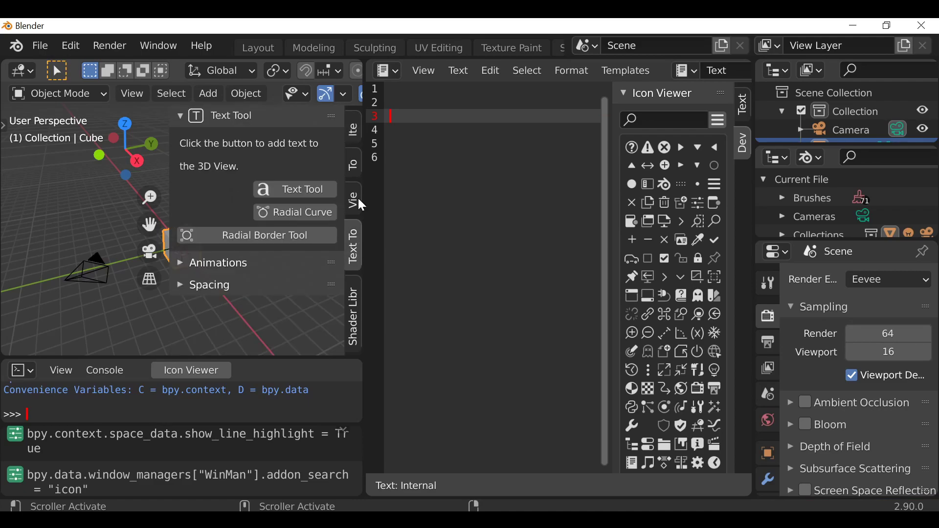
pyautogui.click(289, 190)
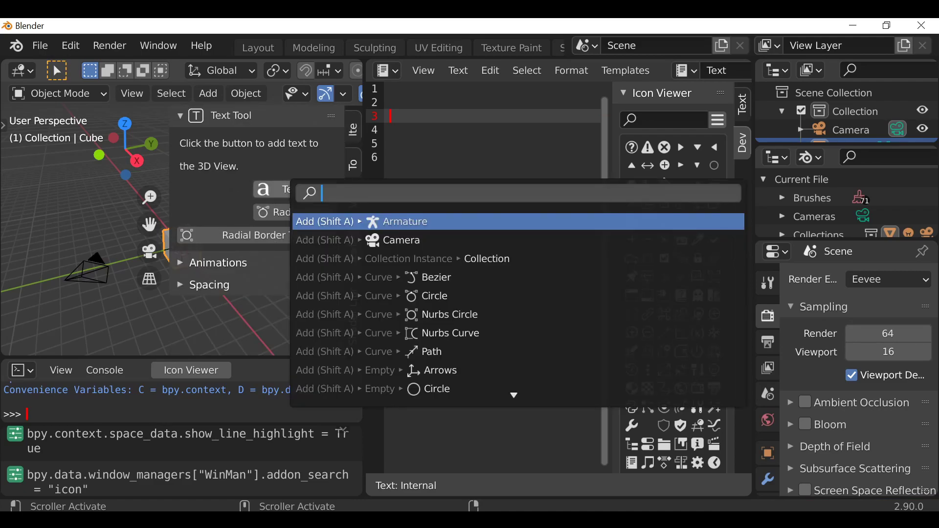
pyautogui.write('e')
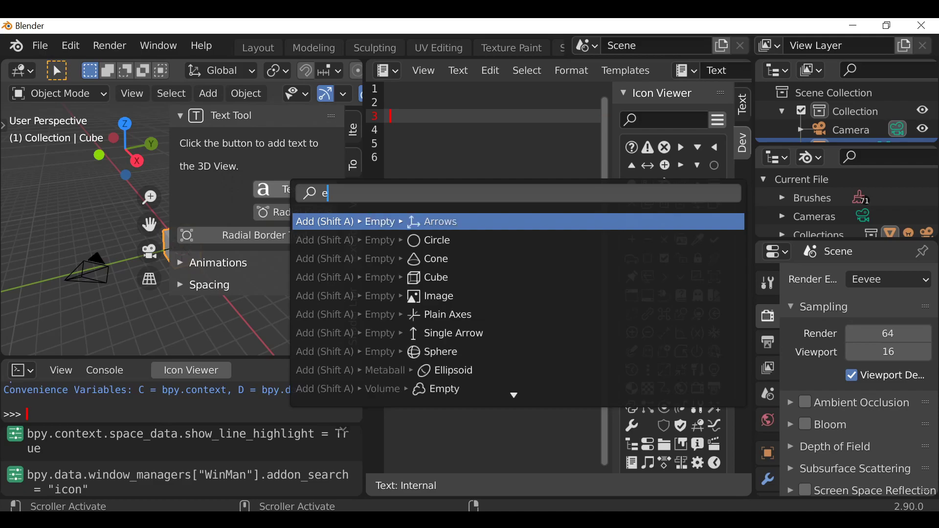
pyautogui.write('dit sour')
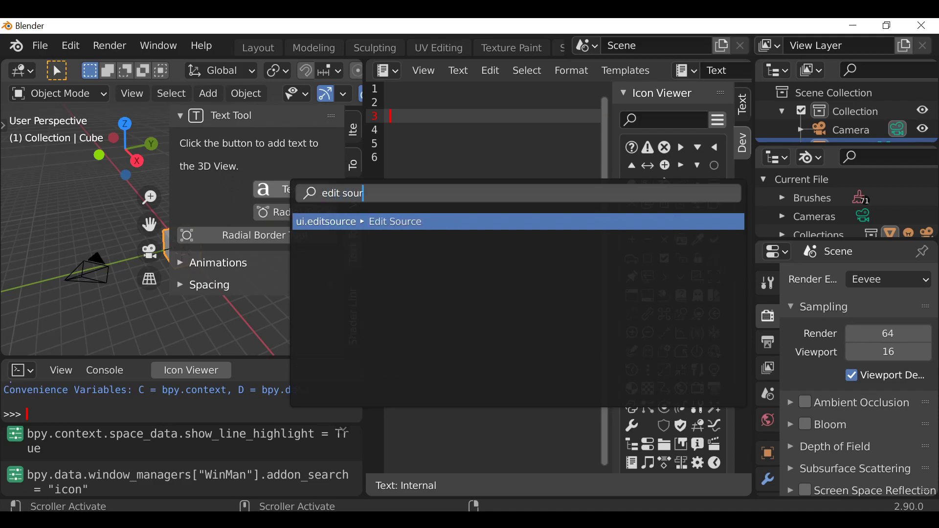
pyautogui.press('Return')
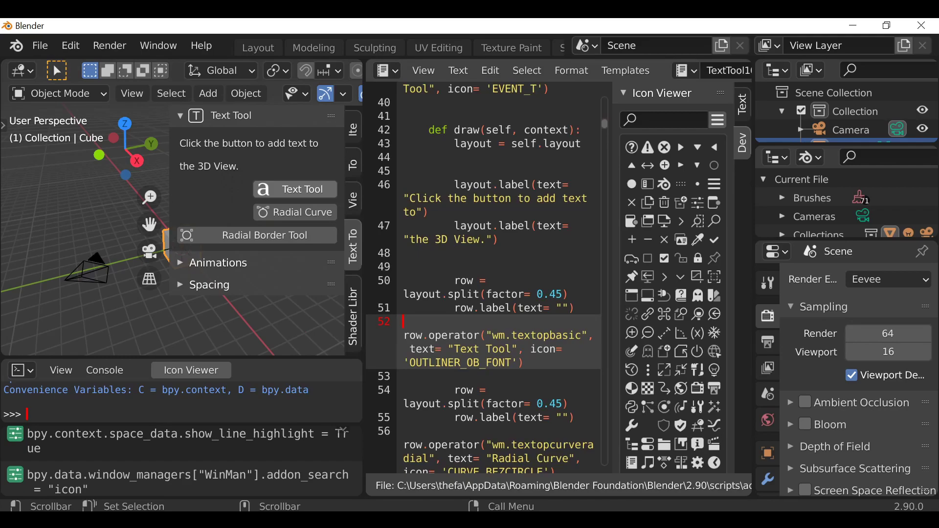
pyautogui.hotkey('ctrl', 't')
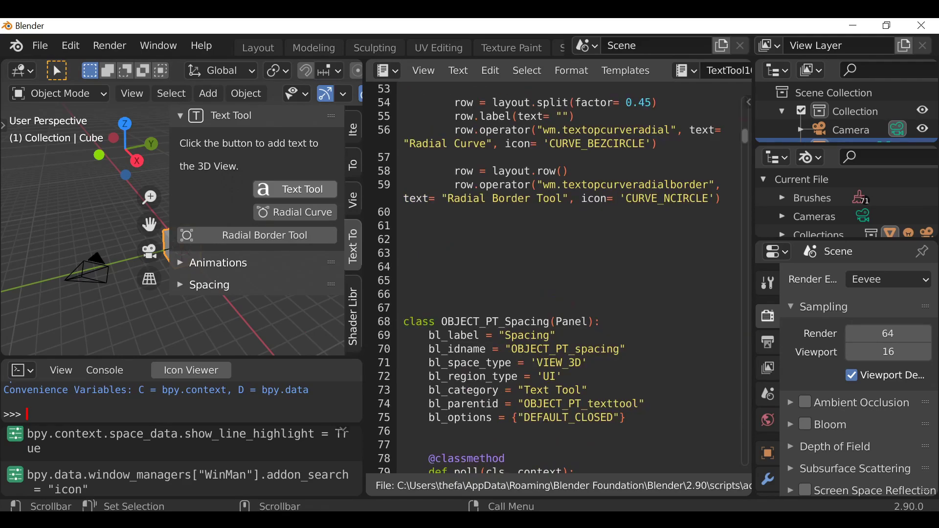
pyautogui.scroll(5, 558, 279)
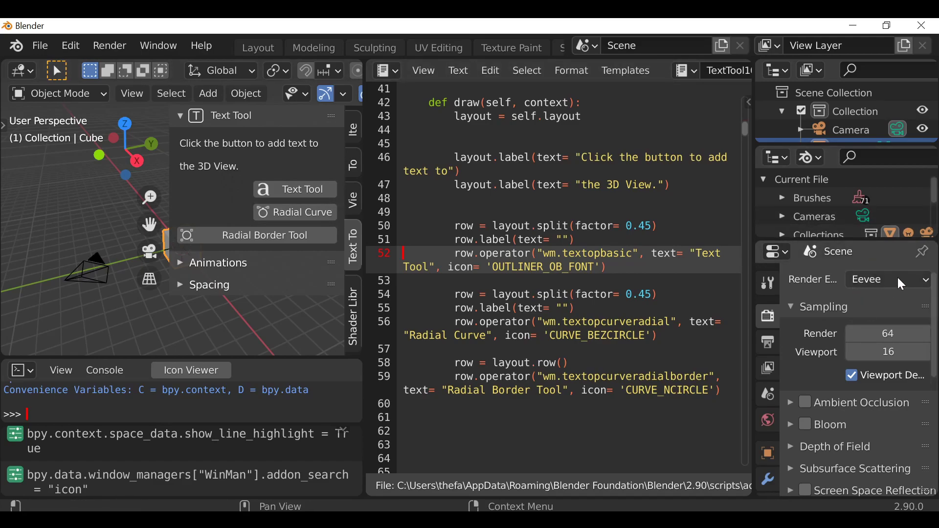
# Open the source code of the render engine property with Edit Source and look over the surrounding code.
pyautogui.press('F3')
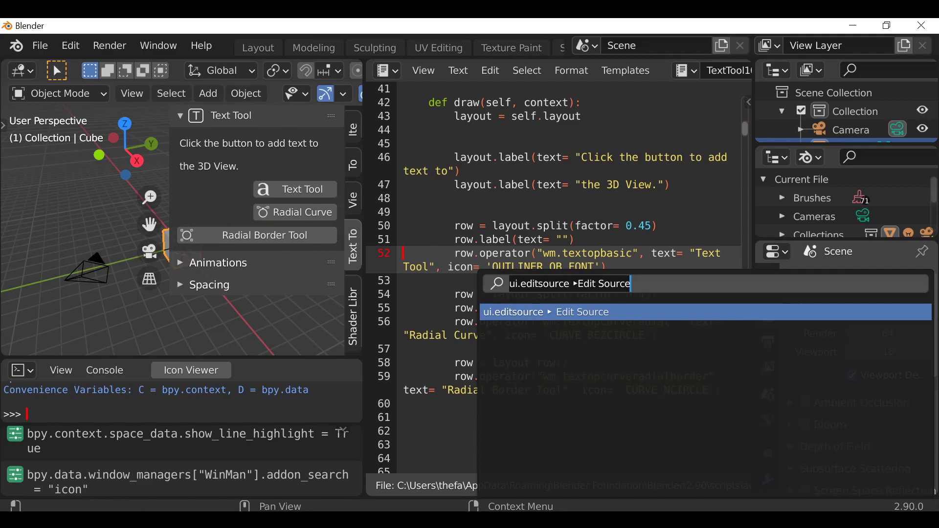
pyautogui.press('Return')
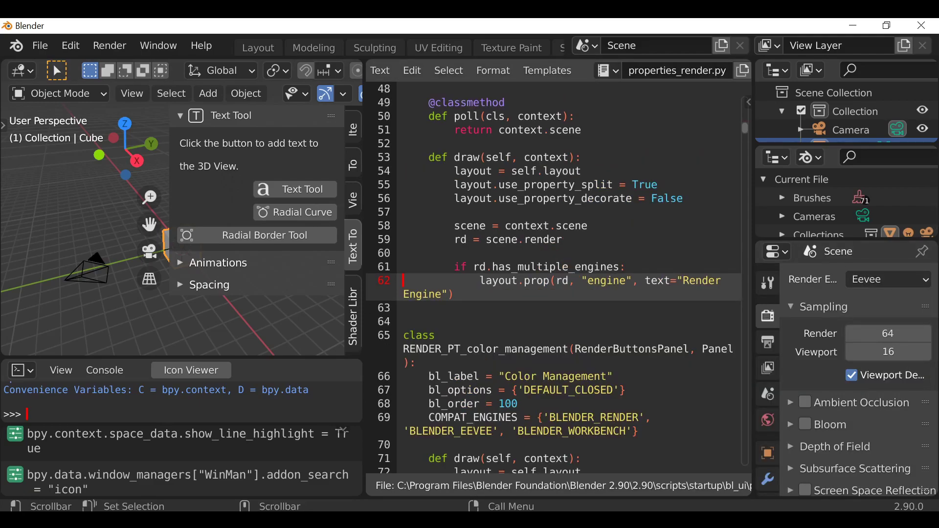
pyautogui.scroll(3, 565, 268)
pyautogui.scroll(-3, 565, 268)
pyautogui.scroll(1, 612, 196)
pyautogui.scroll(-5, 681, 72)
# Unlink the opened scripts and the original text block until the text editor is empty.
pyautogui.click(681, 72)
pyautogui.click(680, 76)
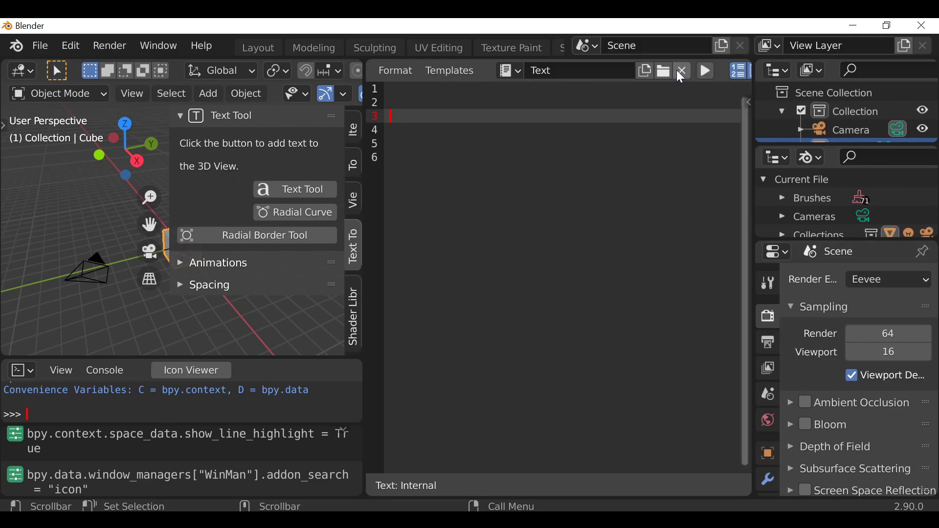
pyautogui.click(682, 72)
pyautogui.click(677, 82)
pyautogui.click(683, 71)
pyautogui.click(685, 82)
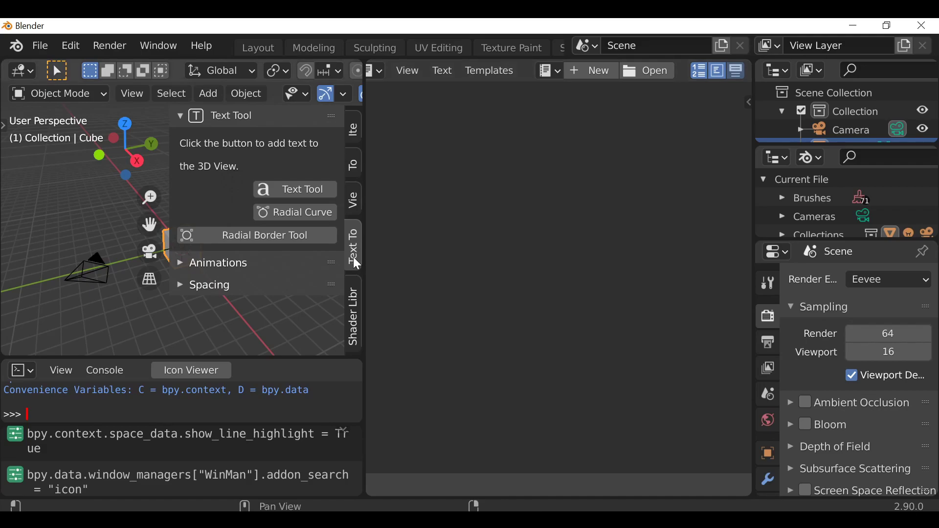
# Apply the Leather shader from the Shader Library's Materials group to the cube and widen the 3D viewport.
pyautogui.click(355, 308)
pyautogui.click(204, 182)
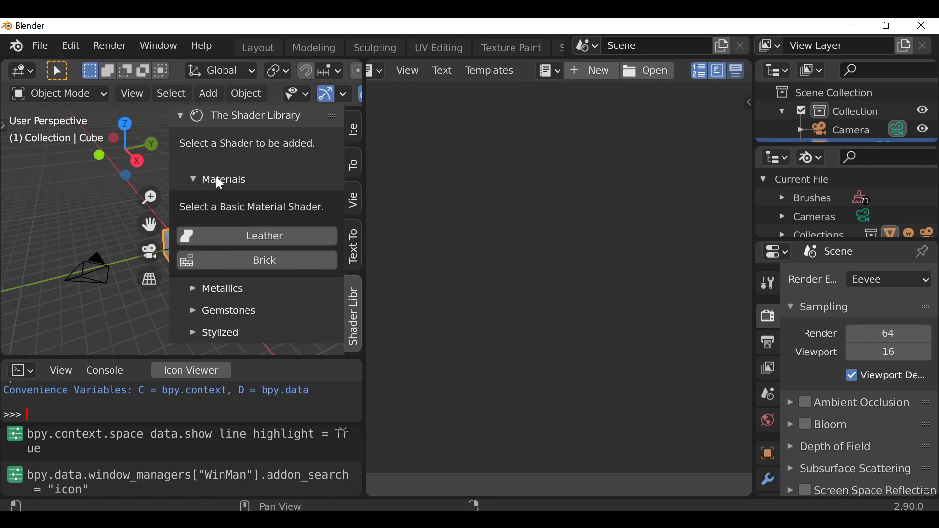
pyautogui.click(249, 241)
pyautogui.click(247, 297)
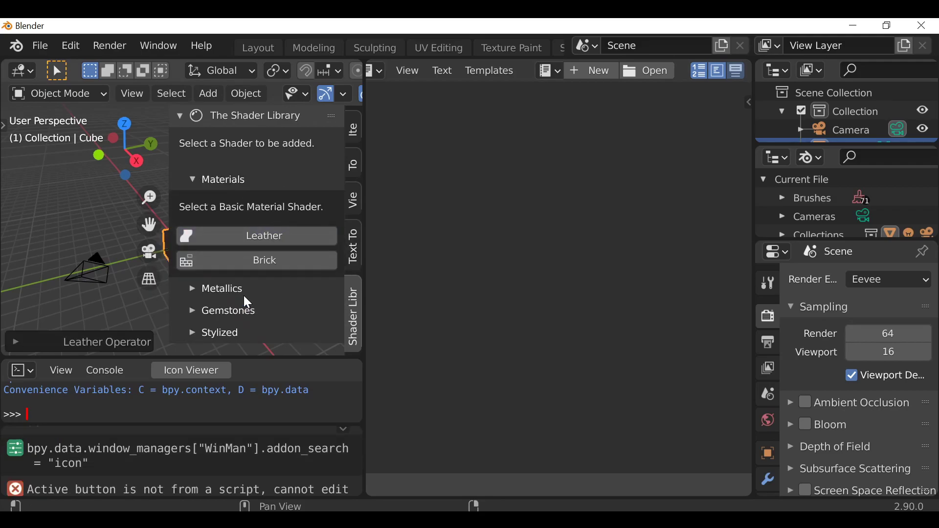
pyautogui.moveTo(365, 269); pyautogui.dragTo(515, 269)
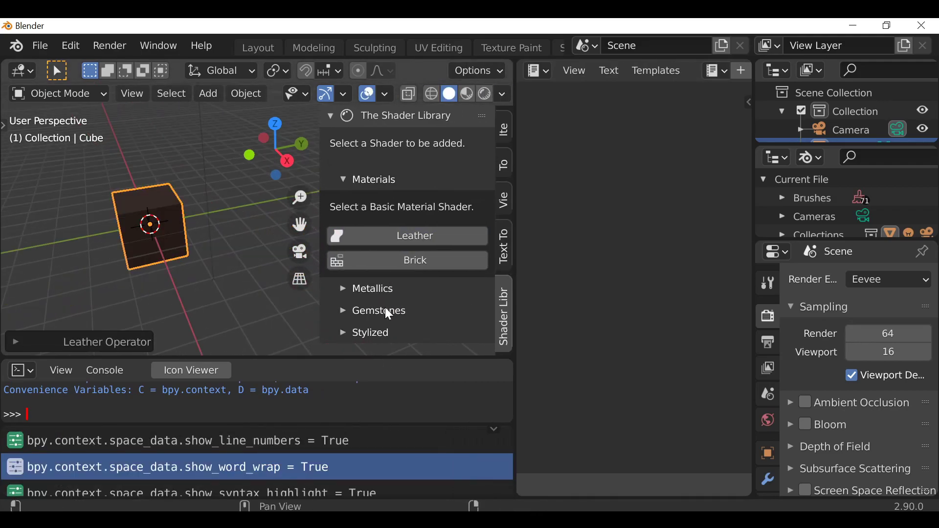
# Expand the Shader Library's Stylized group to view its contents and collapse it again.
pyautogui.click(368, 331)
pyautogui.scroll(-1, 378, 310)
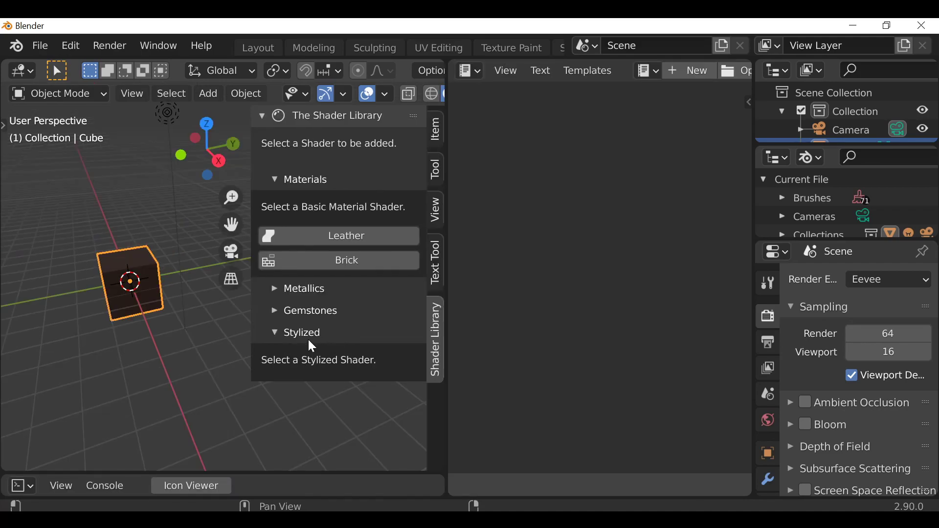
pyautogui.click(303, 336)
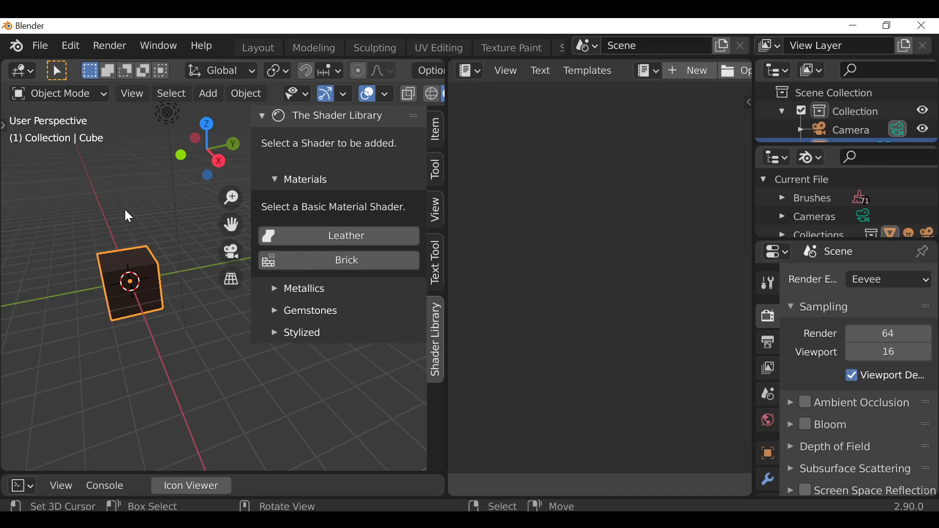
# Widen the 3D viewport area and change it to the Shader Editor.
pyautogui.moveTo(446, 243); pyautogui.dragTo(584, 239)
pyautogui.click(22, 70)
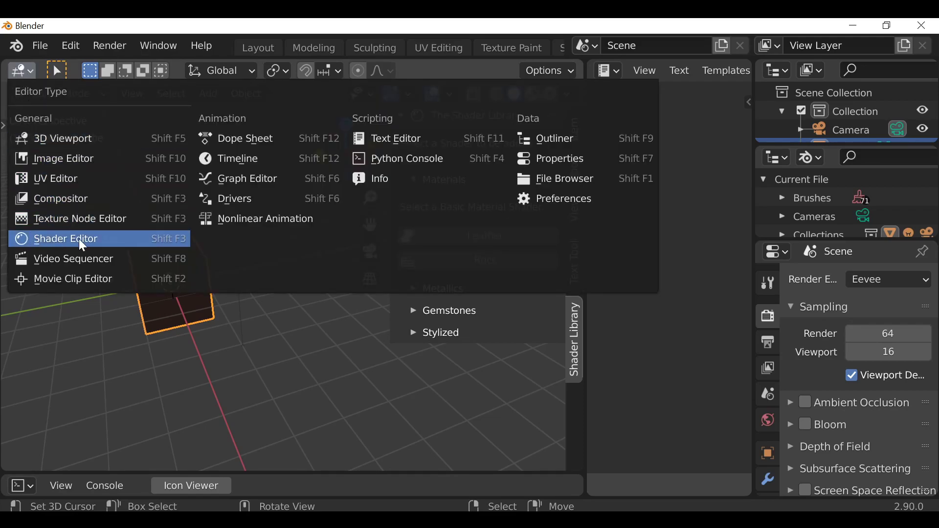
pyautogui.click(99, 239)
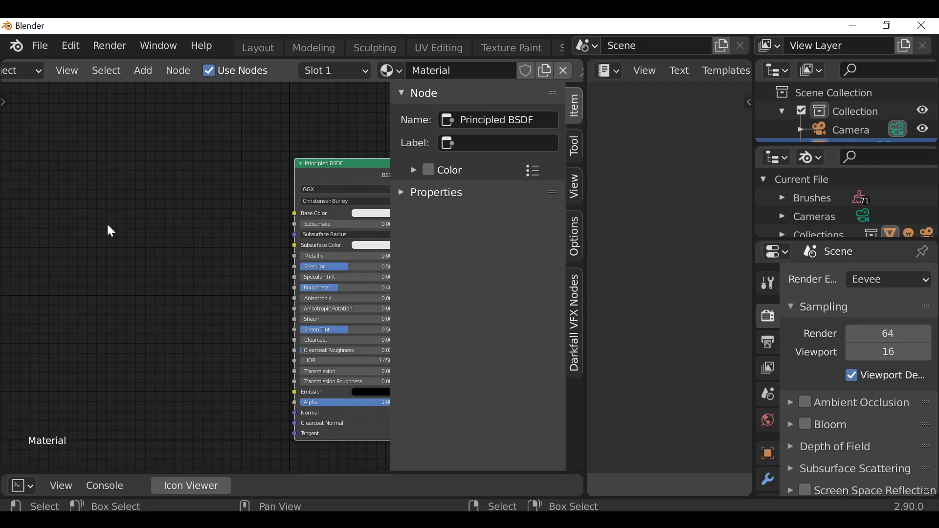
# Add a Noise Texture node beside the Principled BSDF node and make it wider.
pyautogui.hotkey('shift', 'a')
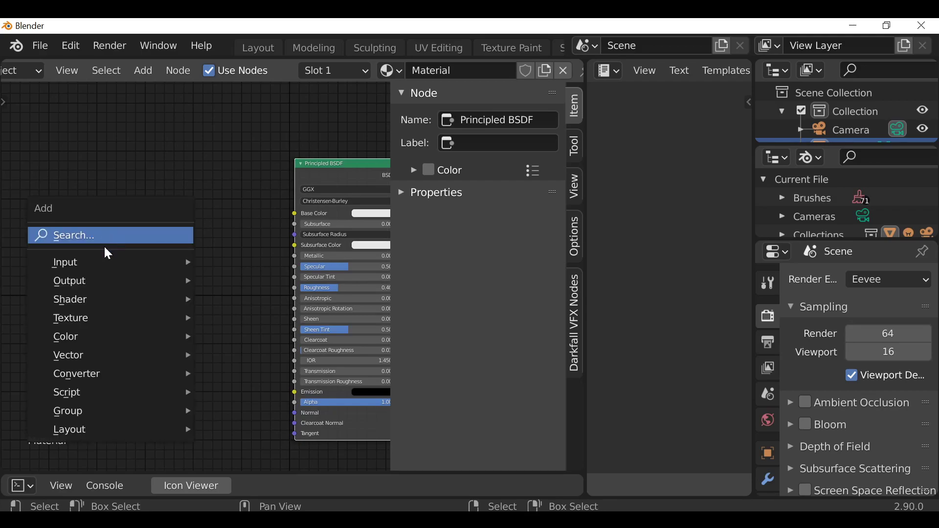
pyautogui.moveTo(81, 320)
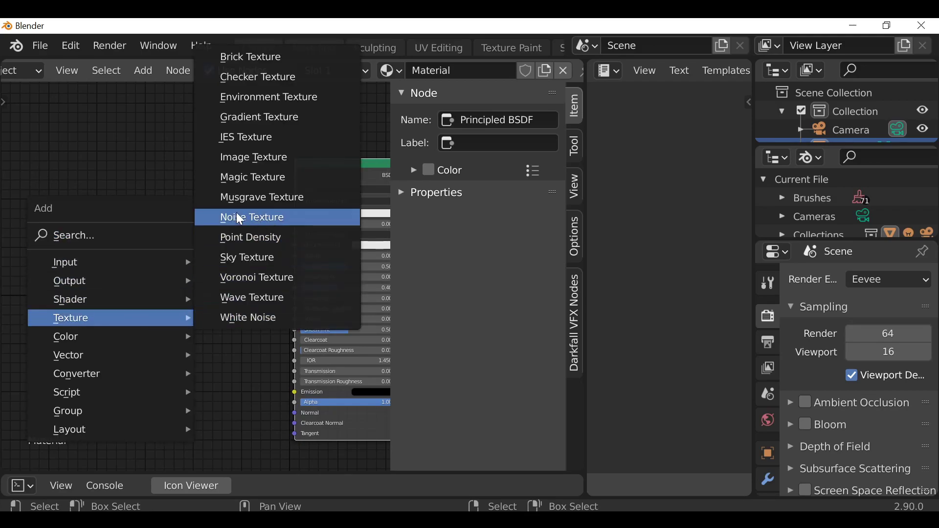
pyautogui.click(302, 223)
pyautogui.click(163, 217)
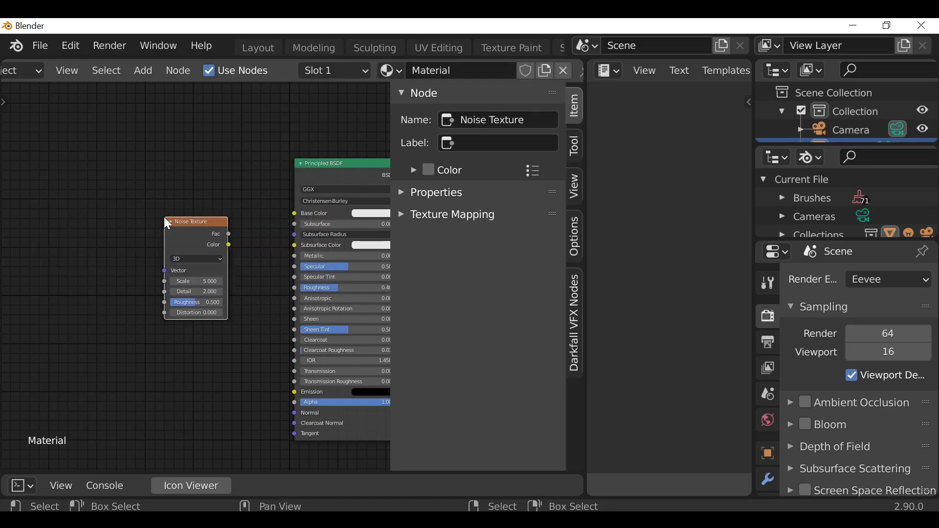
pyautogui.scroll(4, 167, 229)
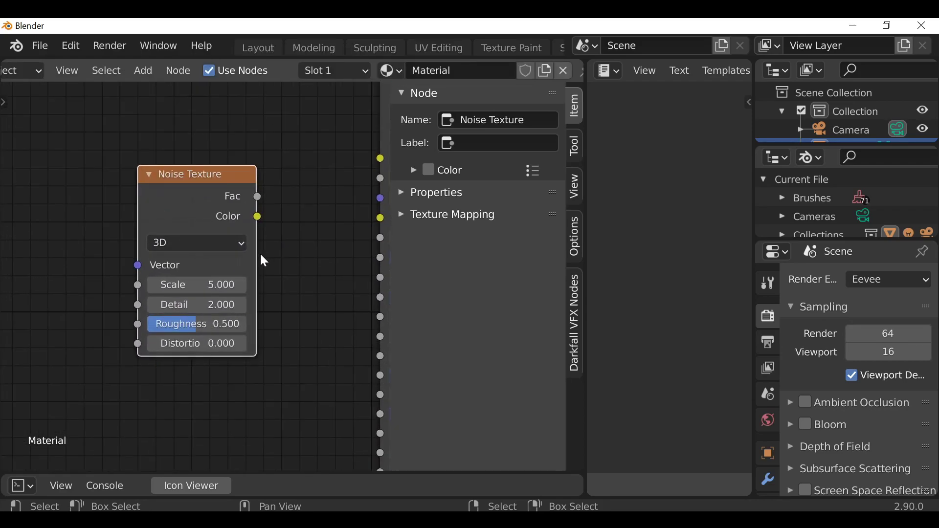
pyautogui.moveTo(258, 255); pyautogui.dragTo(287, 256)
# Connect the Noise Texture's Fac output to the Principled BSDF's Base Color and cut that link.
pyautogui.moveTo(220, 227); pyautogui.dragTo(202, 225, button='middle')
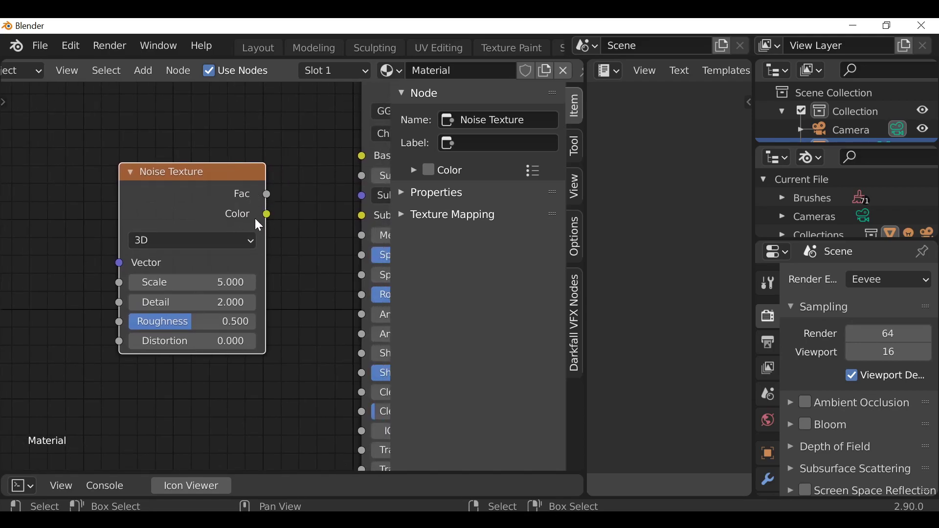
pyautogui.moveTo(257, 189); pyautogui.dragTo(216, 226, button='middle')
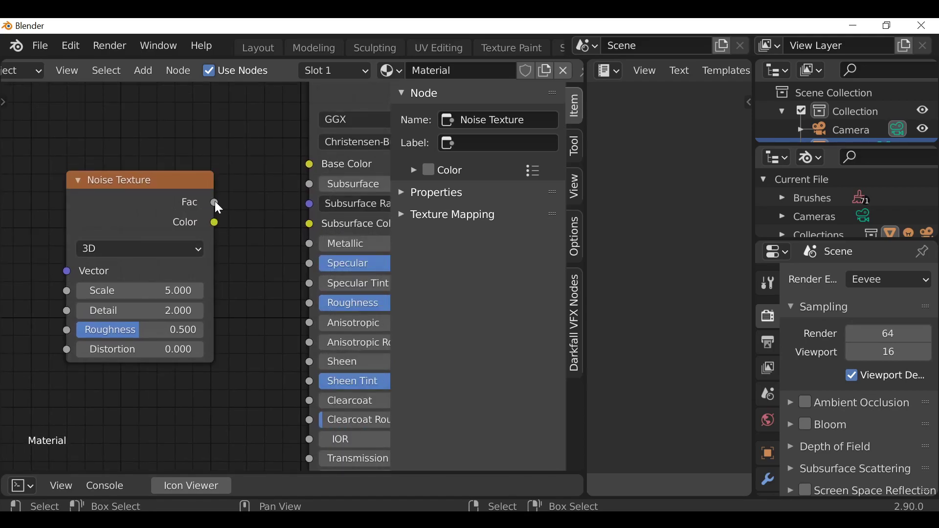
pyautogui.moveTo(216, 202); pyautogui.dragTo(310, 164)
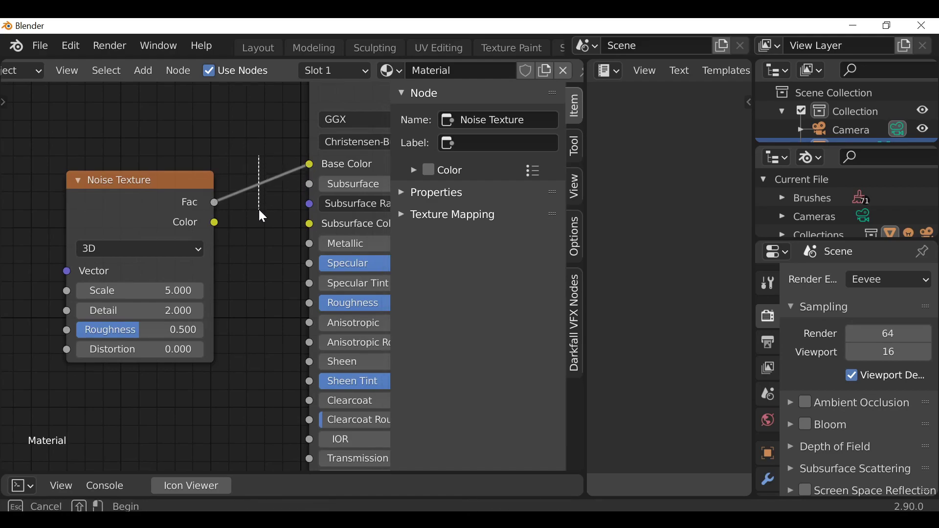
pyautogui.keyDown('ctrl'); pyautogui.moveTo(257, 153); pyautogui.dragTo(254, 242, button='right'); pyautogui.keyUp('ctrl')
# Connect the Noise Texture's Color output to the Principled BSDF's Base Color and move the texture node slightly up.
pyautogui.moveTo(215, 223); pyautogui.dragTo(309, 164)
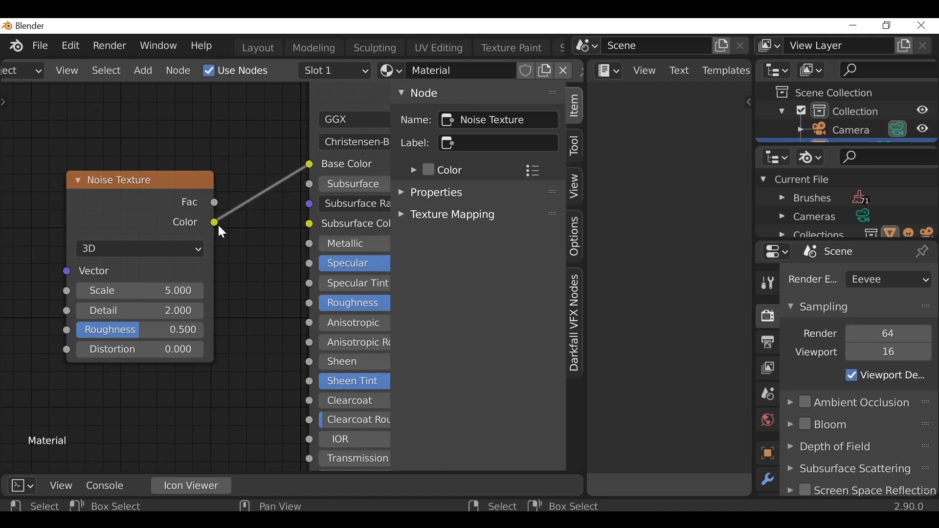
pyautogui.moveTo(215, 201); pyautogui.dragTo(249, 183)
pyautogui.moveTo(212, 224); pyautogui.dragTo(248, 215)
pyautogui.moveTo(174, 199); pyautogui.dragTo(175, 175)
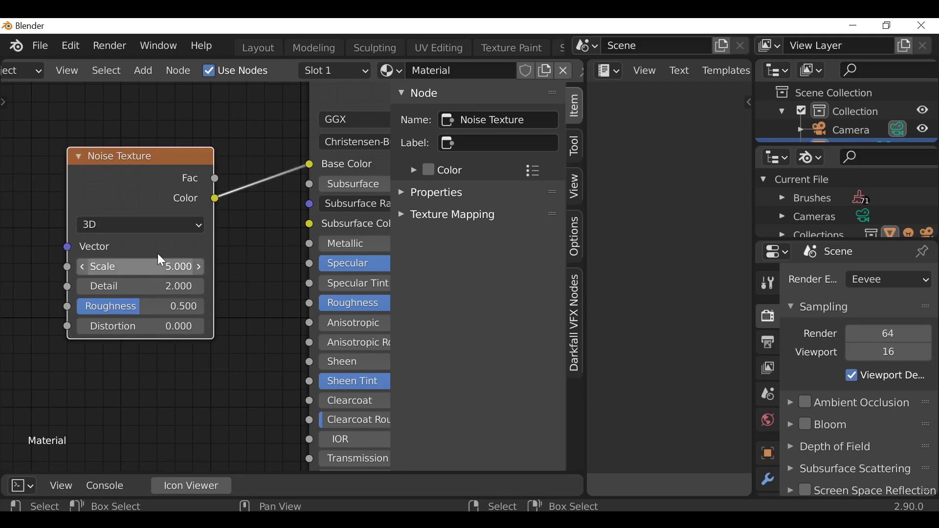
# Set the Noise Texture to 3D with roughness 1.250 and reposition the node away from the Principled BSDF.
pyautogui.click(123, 229)
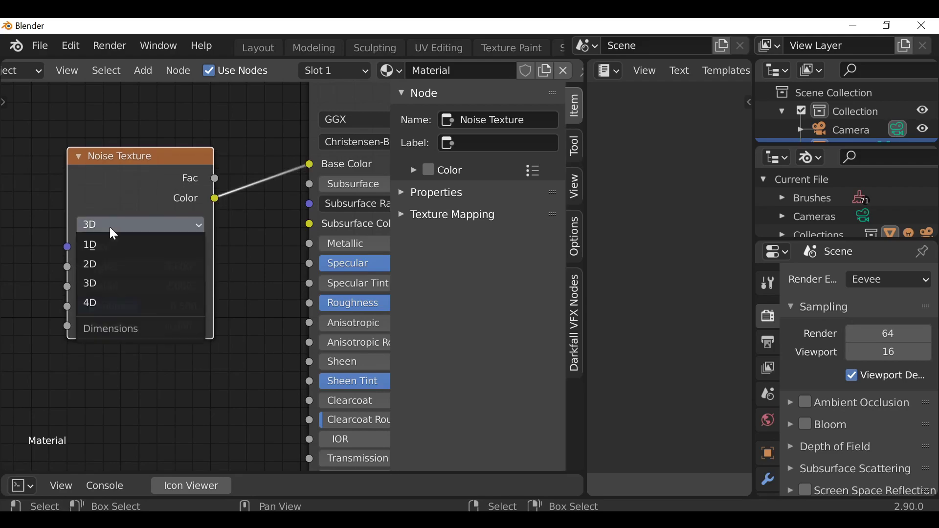
pyautogui.click(107, 285)
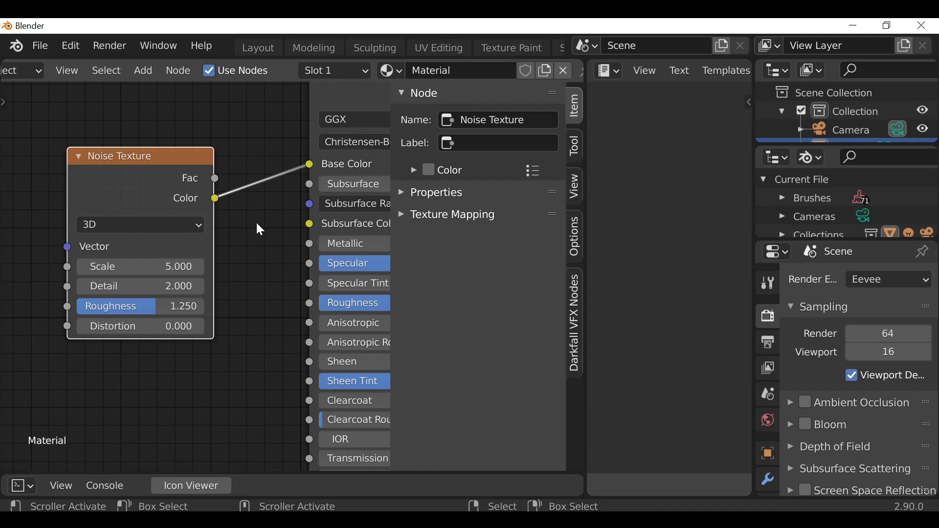
pyautogui.moveTo(160, 183); pyautogui.dragTo(127, 164)
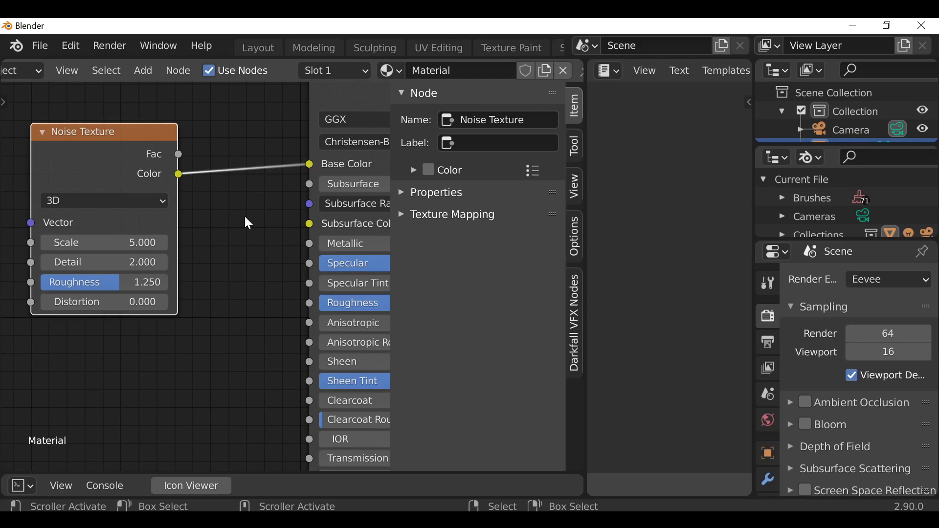
pyautogui.scroll(-2, 245, 217)
pyautogui.moveTo(142, 172)
pyautogui.mouseDown()
pyautogui.moveTo(134, 158)
pyautogui.moveTo(151, 158)
pyautogui.mouseUp()
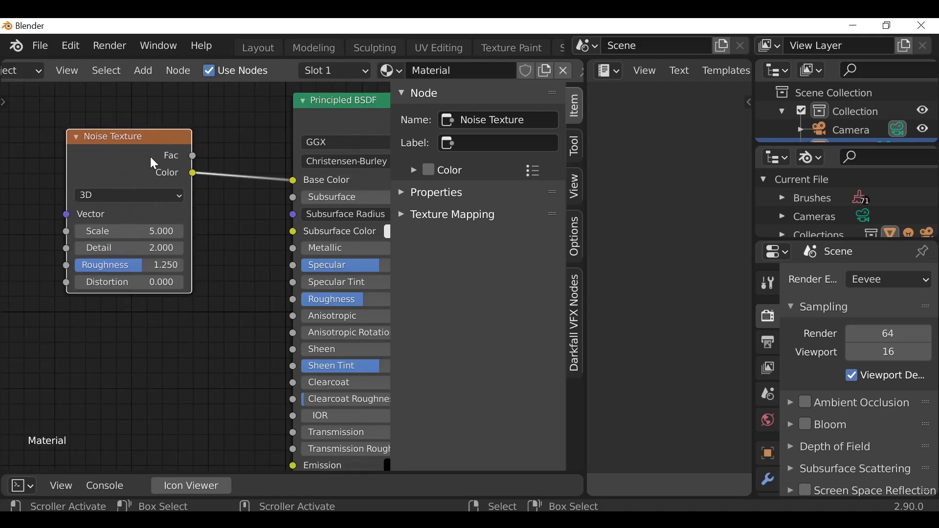